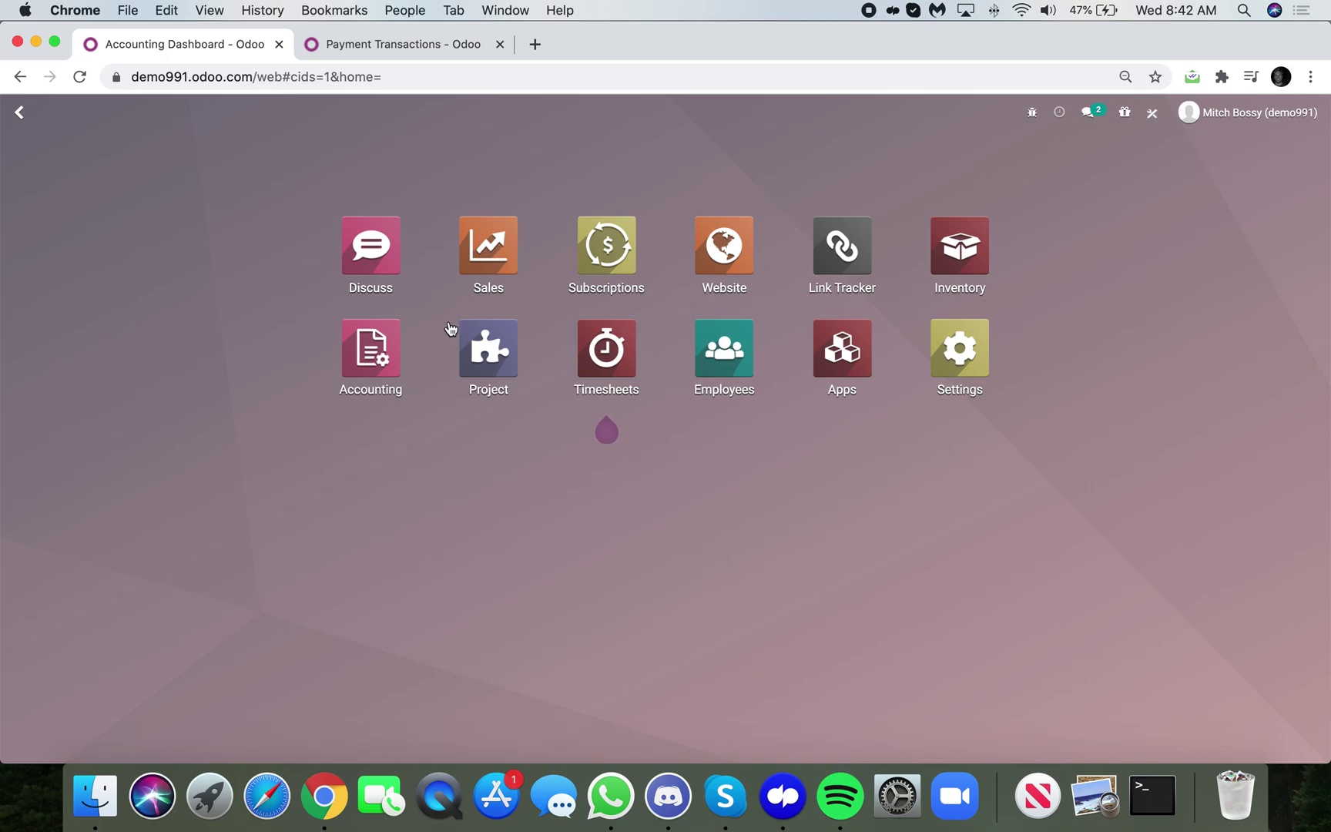
# Open the Sales app to show the Quotations list of 14 orders.
pyautogui.click(482, 243)
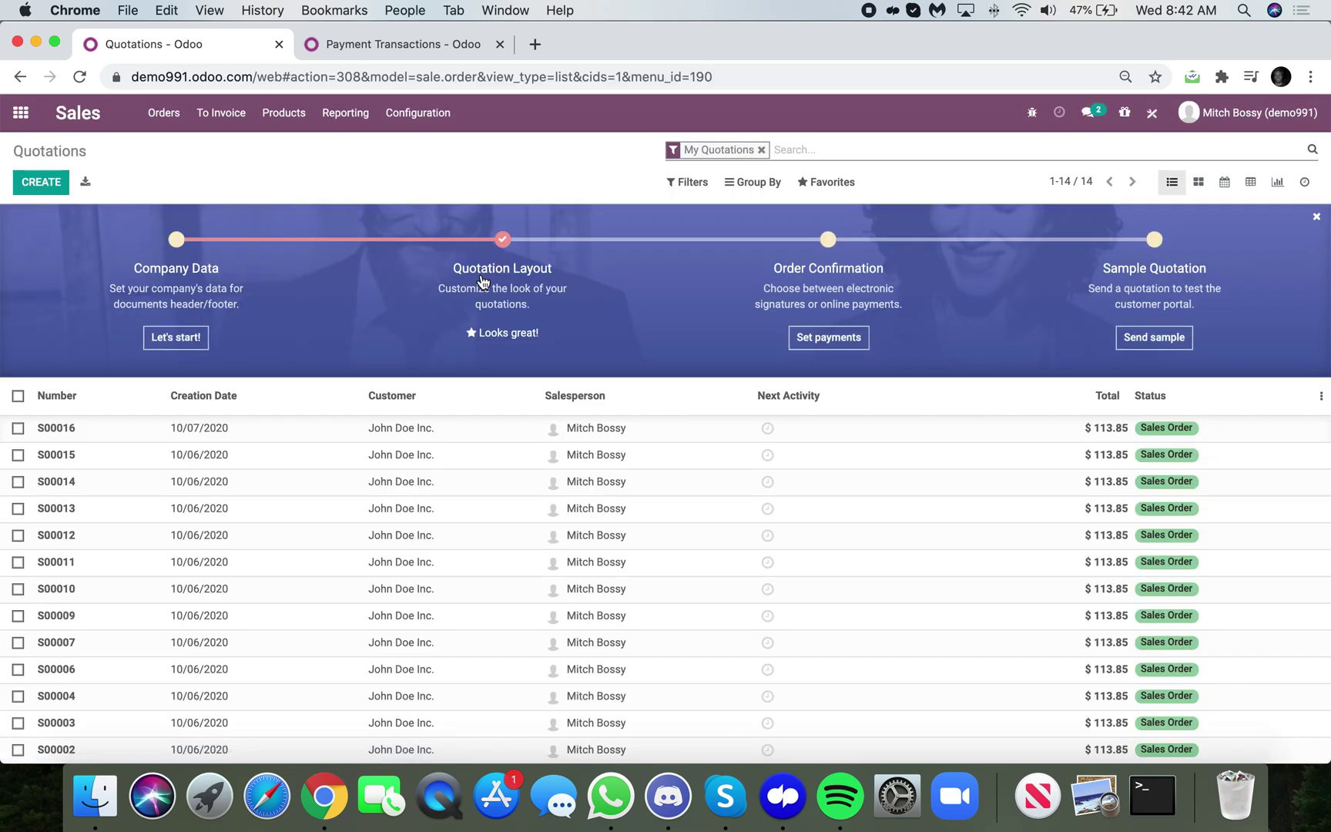
# Create and save a new quotation for the chosen customer with one Product X line.
pyautogui.click(44, 184)
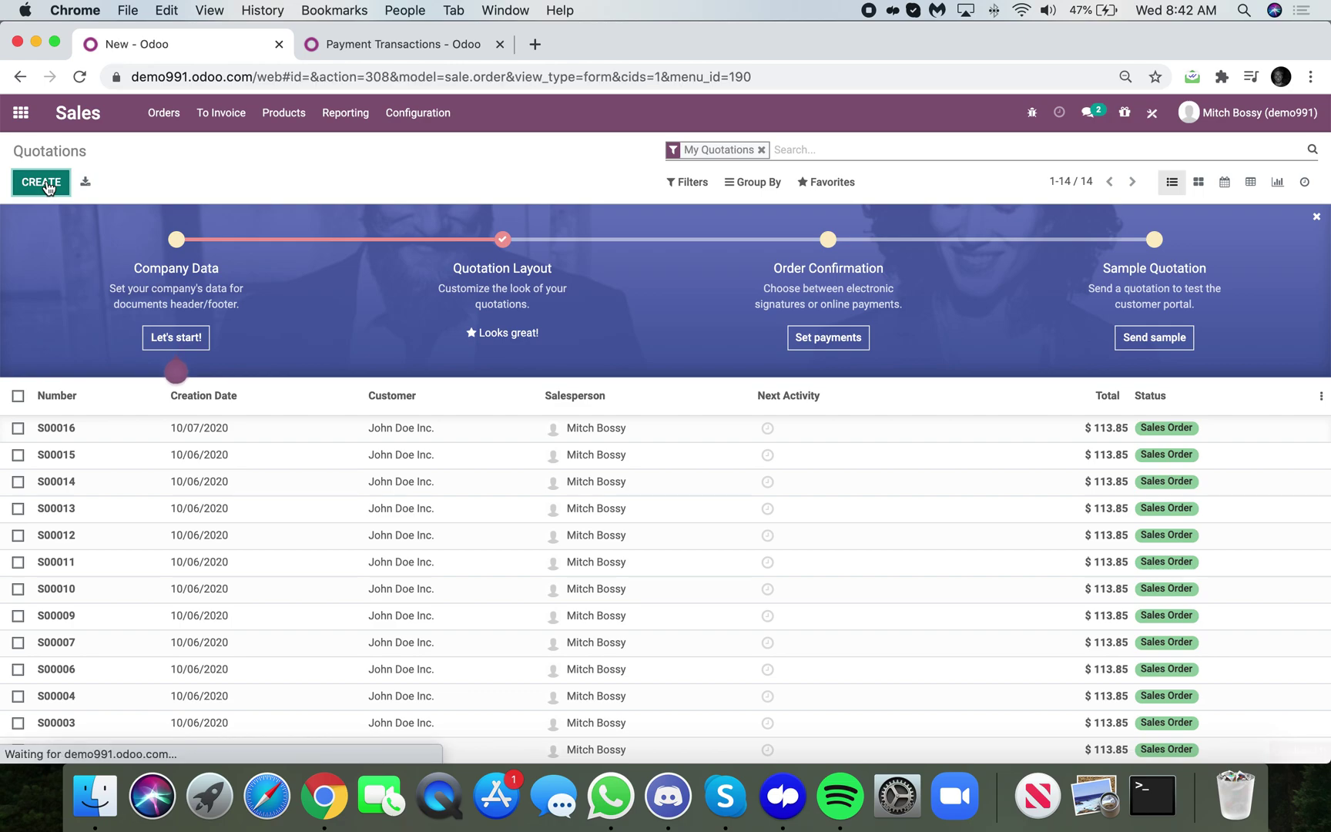
pyautogui.click(250, 375)
pyautogui.click(251, 400)
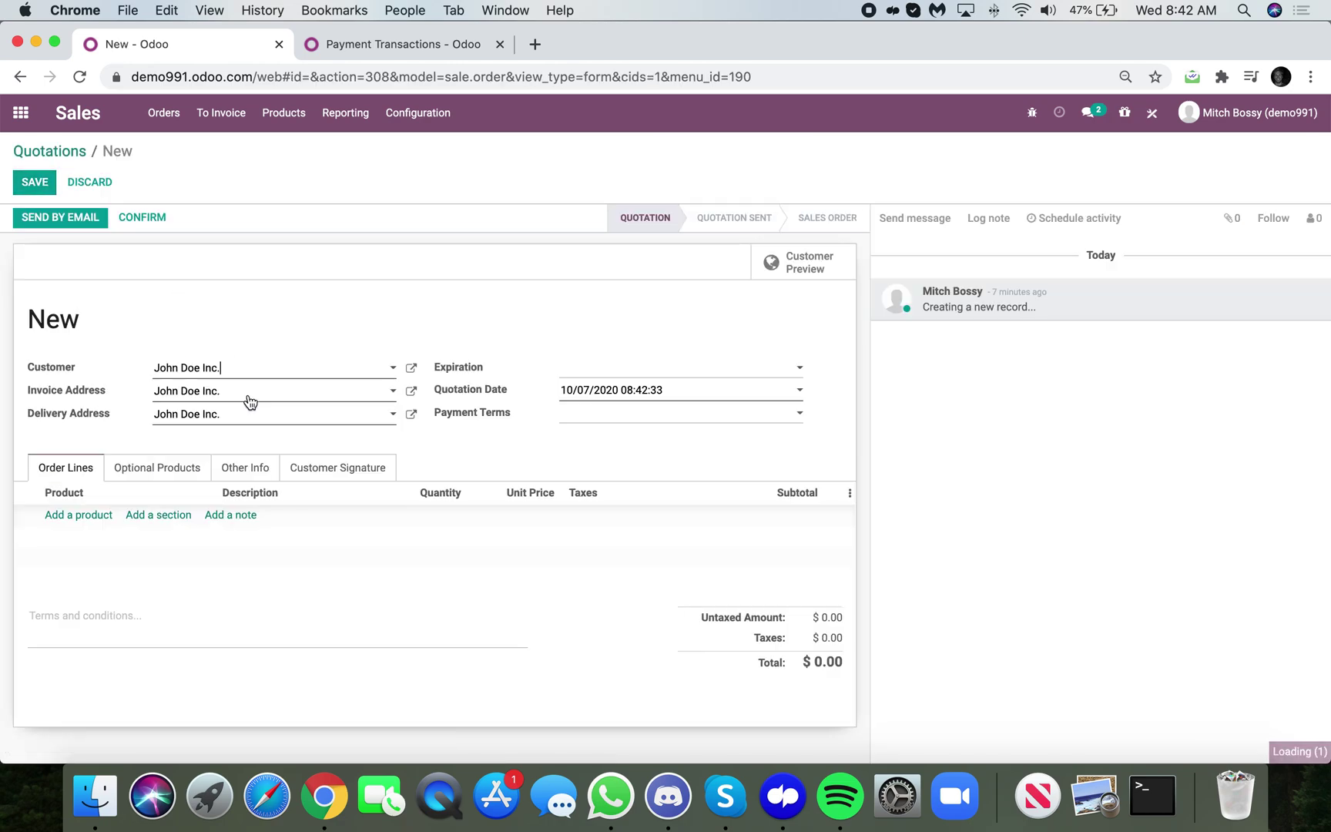
pyautogui.click(110, 514)
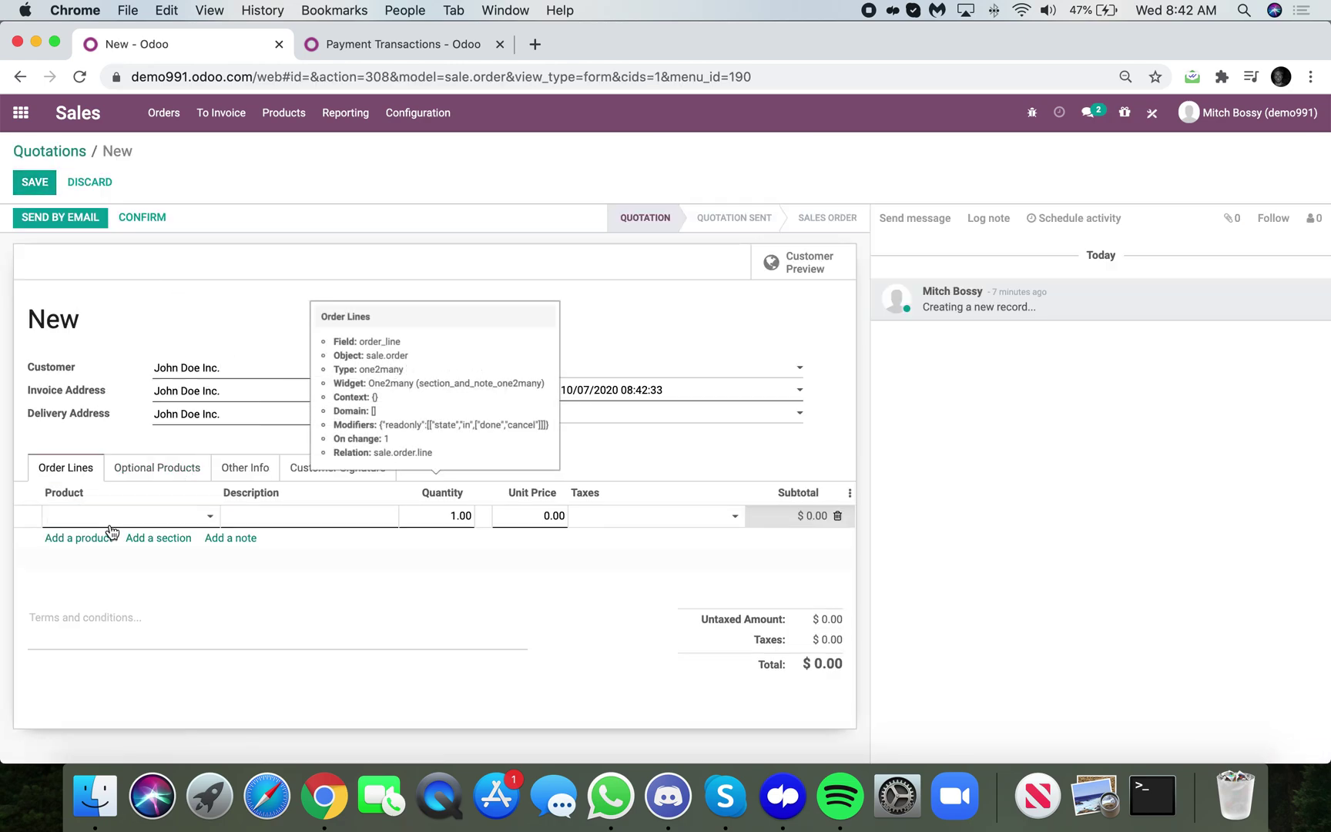
pyautogui.click(146, 524)
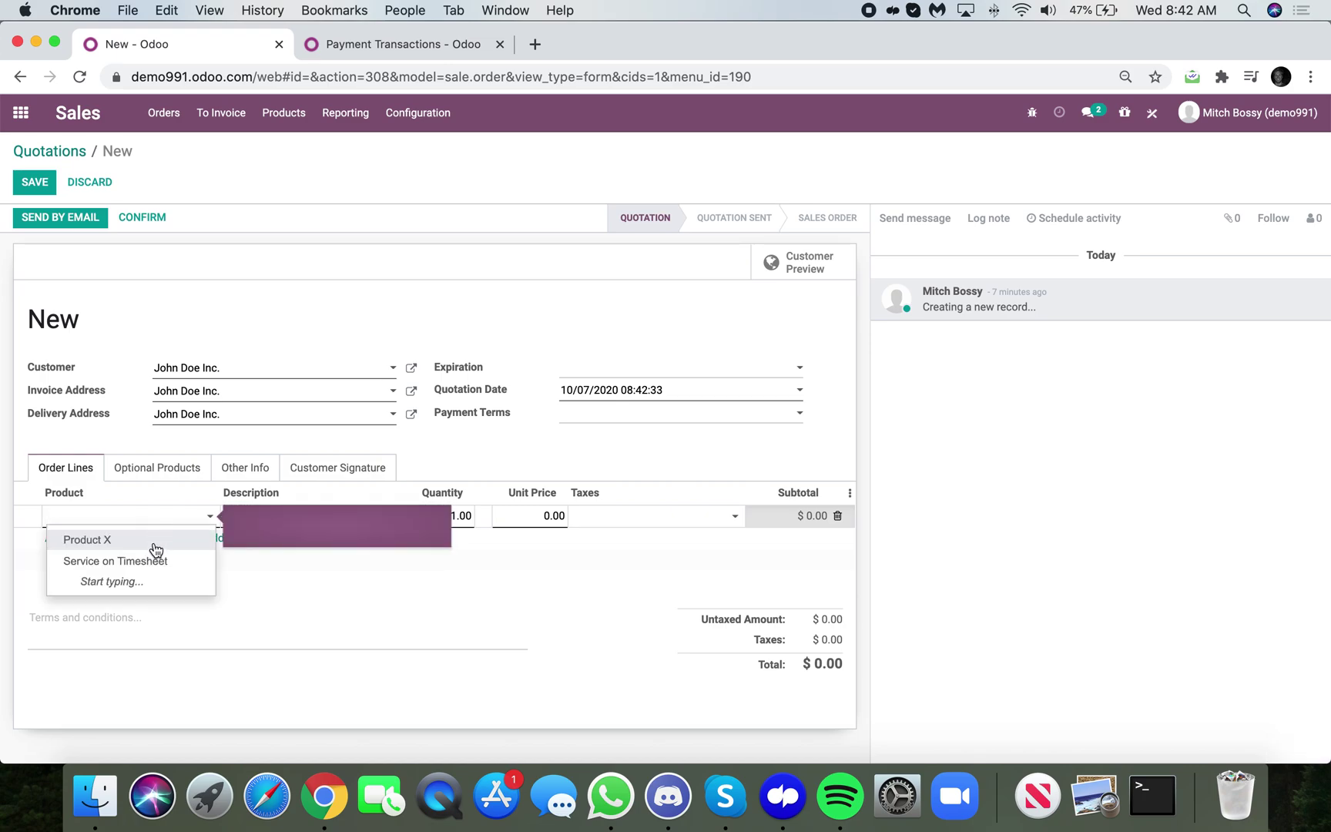
pyautogui.click(154, 545)
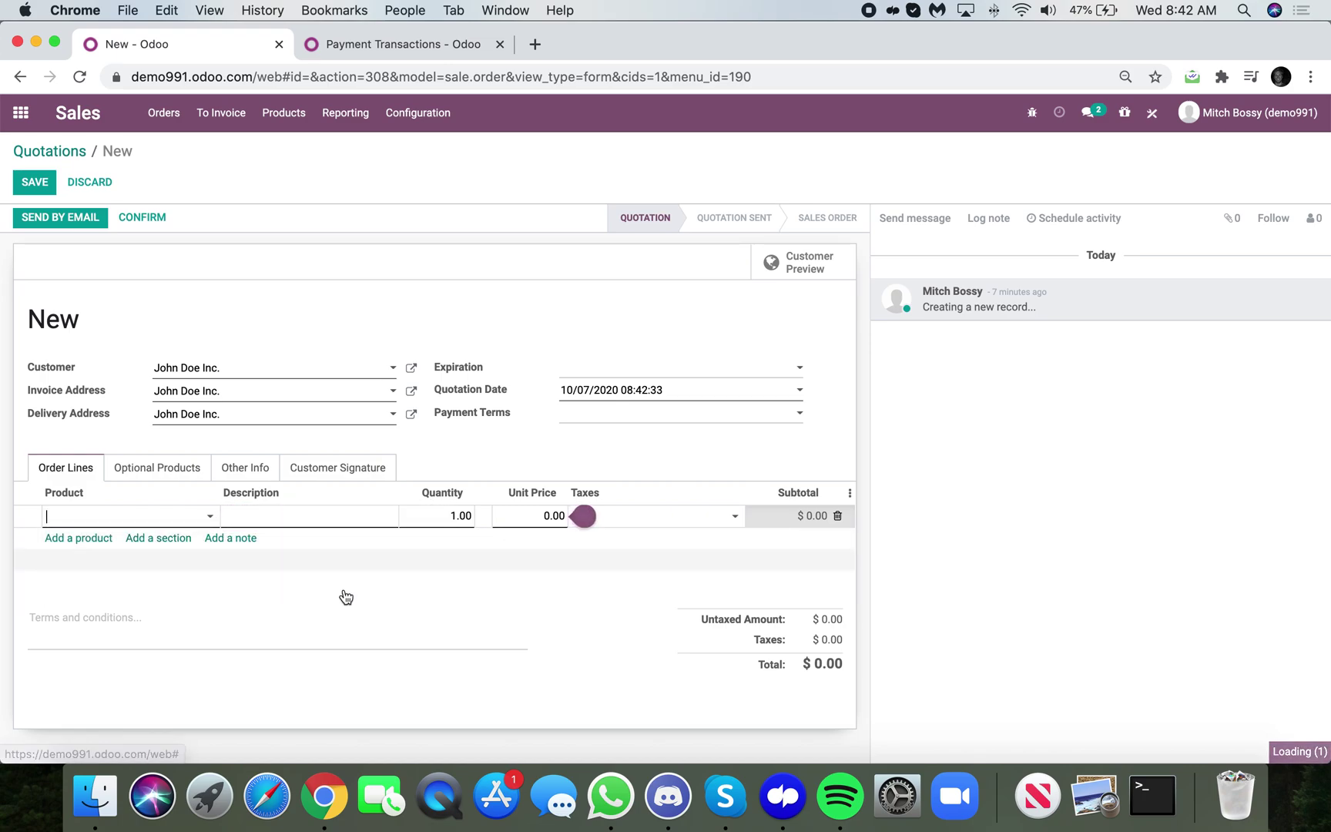
pyautogui.click(34, 183)
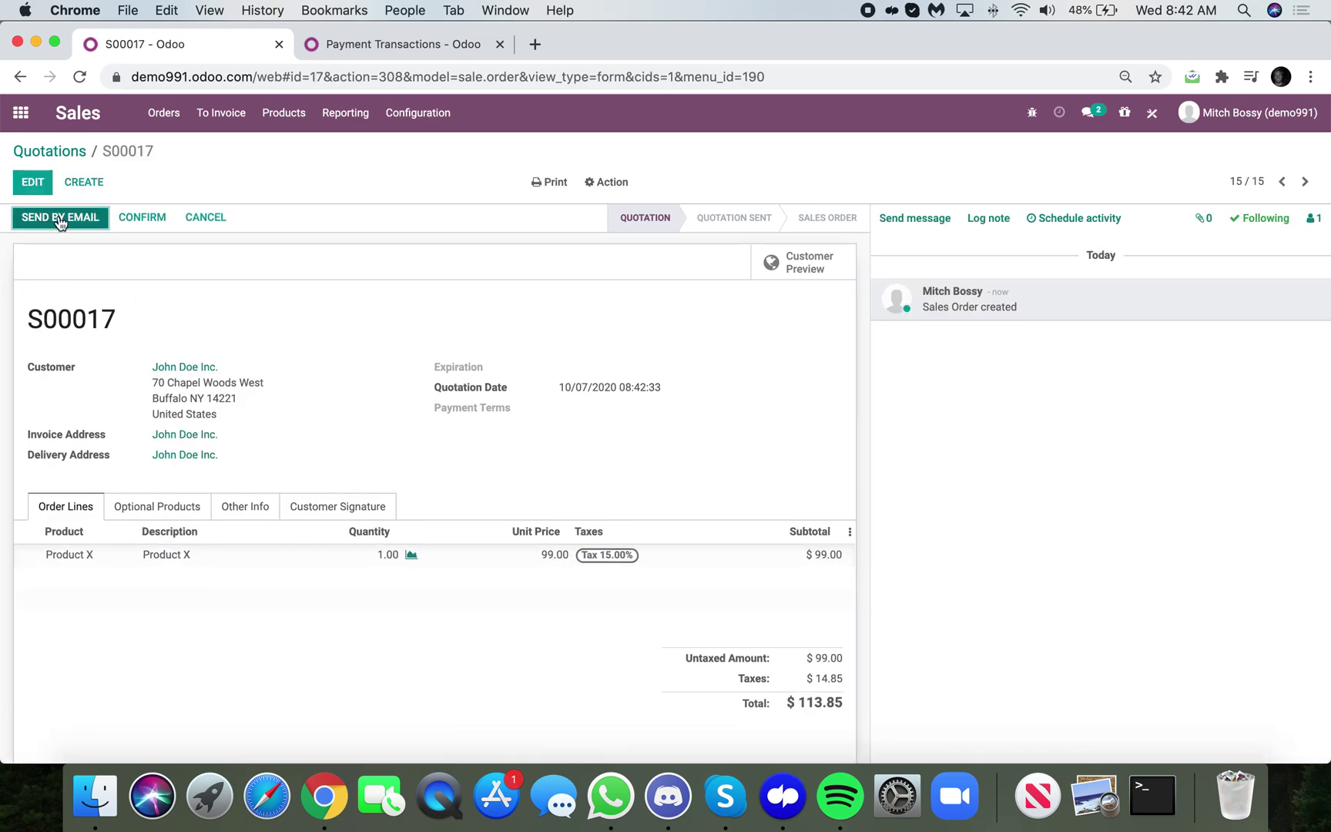
# Mark quotation S00017 as sent and preview it as the customer.
pyautogui.click(608, 182)
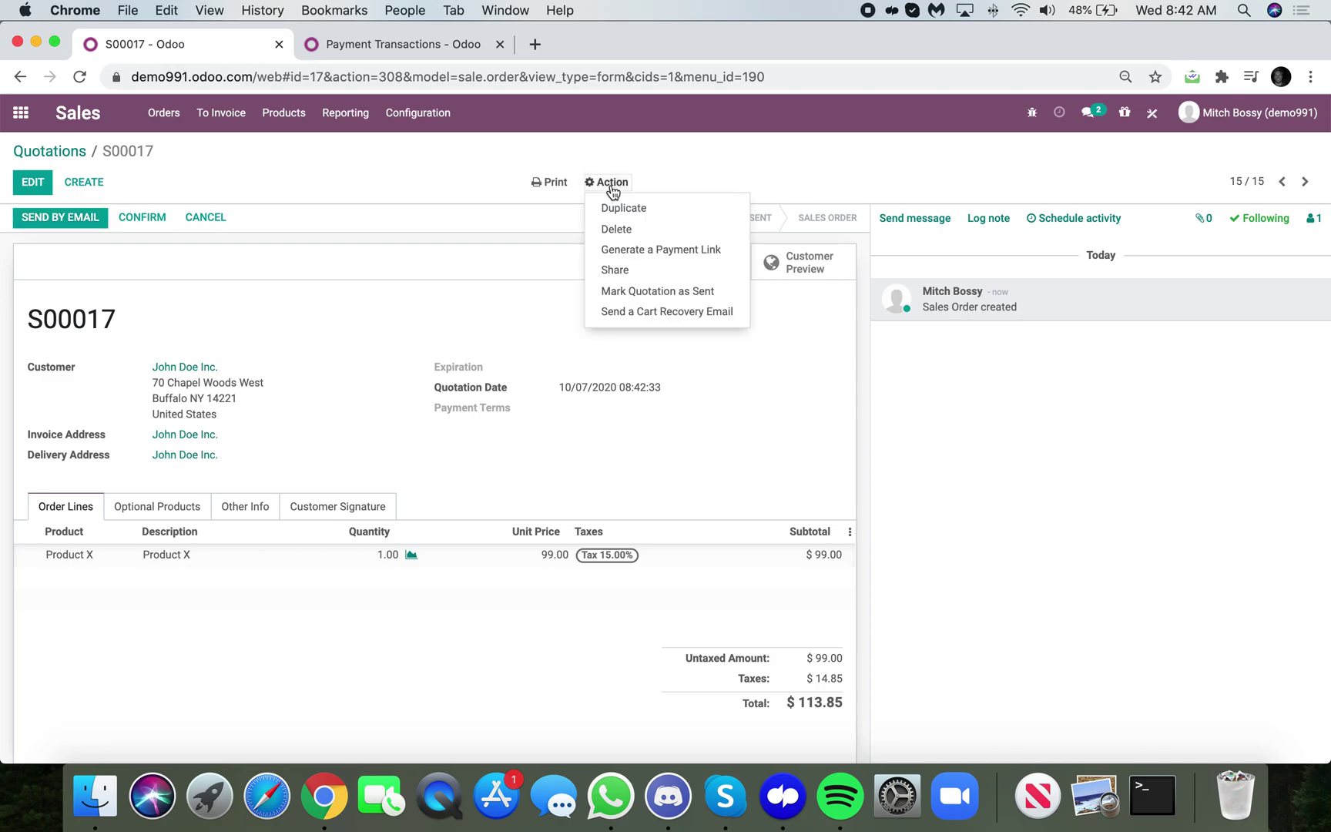
pyautogui.click(624, 291)
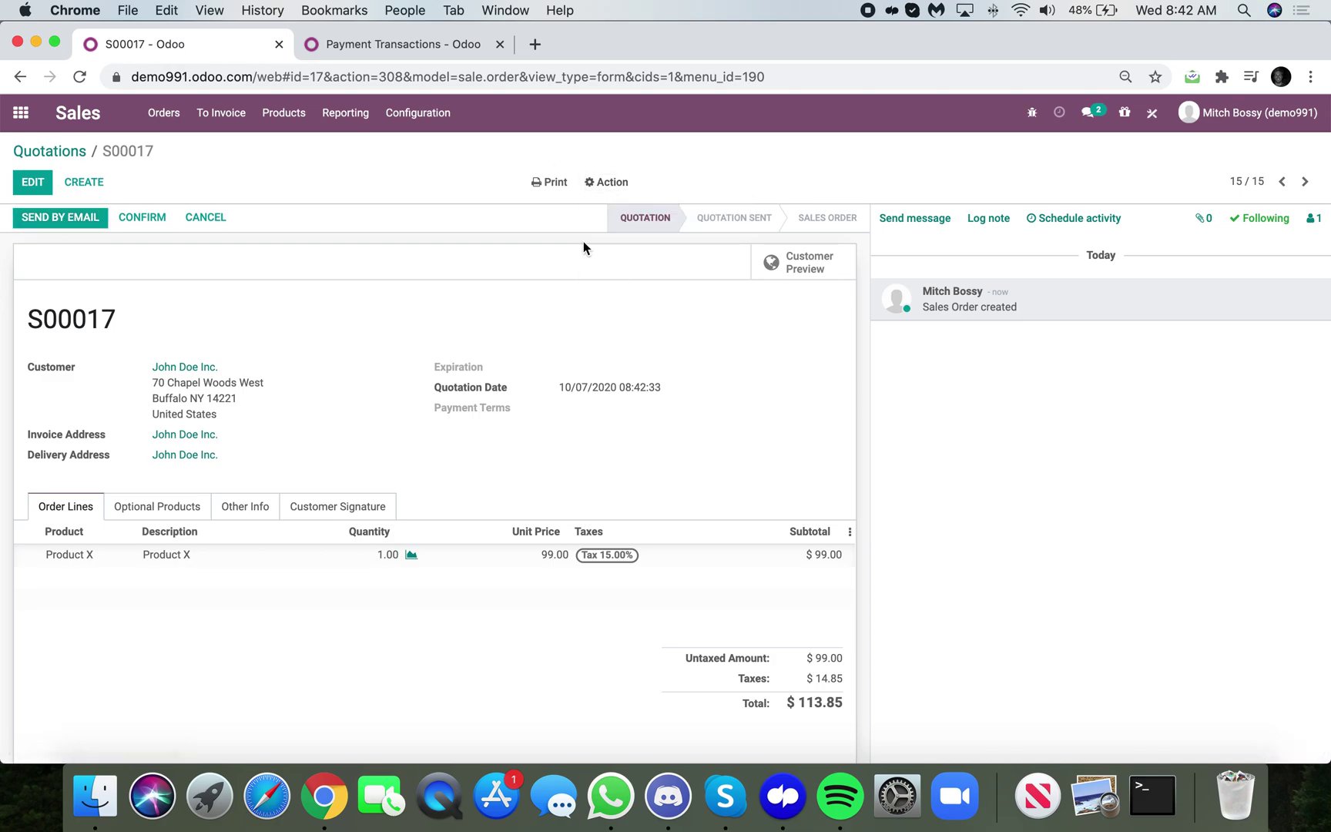
pyautogui.click(792, 269)
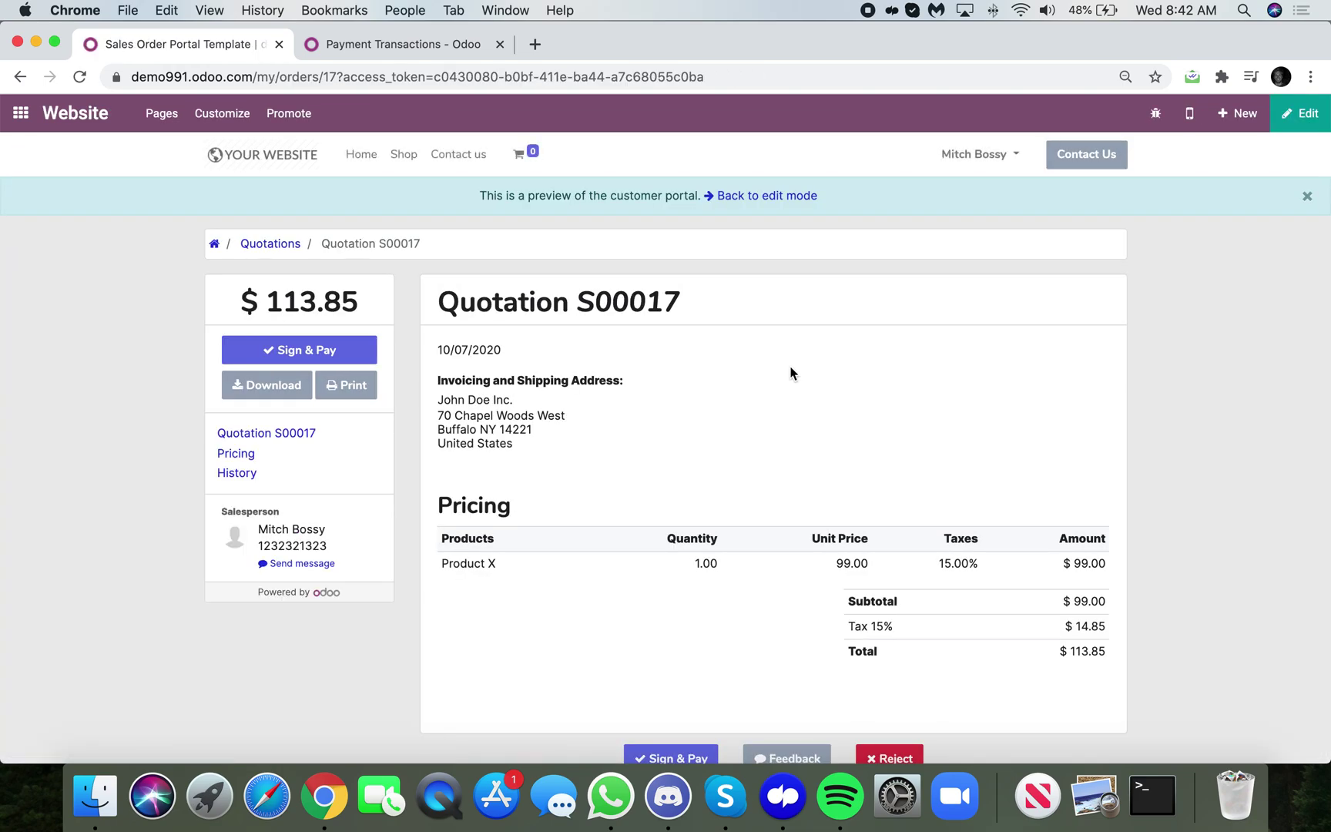
# Sign quotation S00017 on the portal with a drawn signature.
pyautogui.scroll(-1, 791, 374)
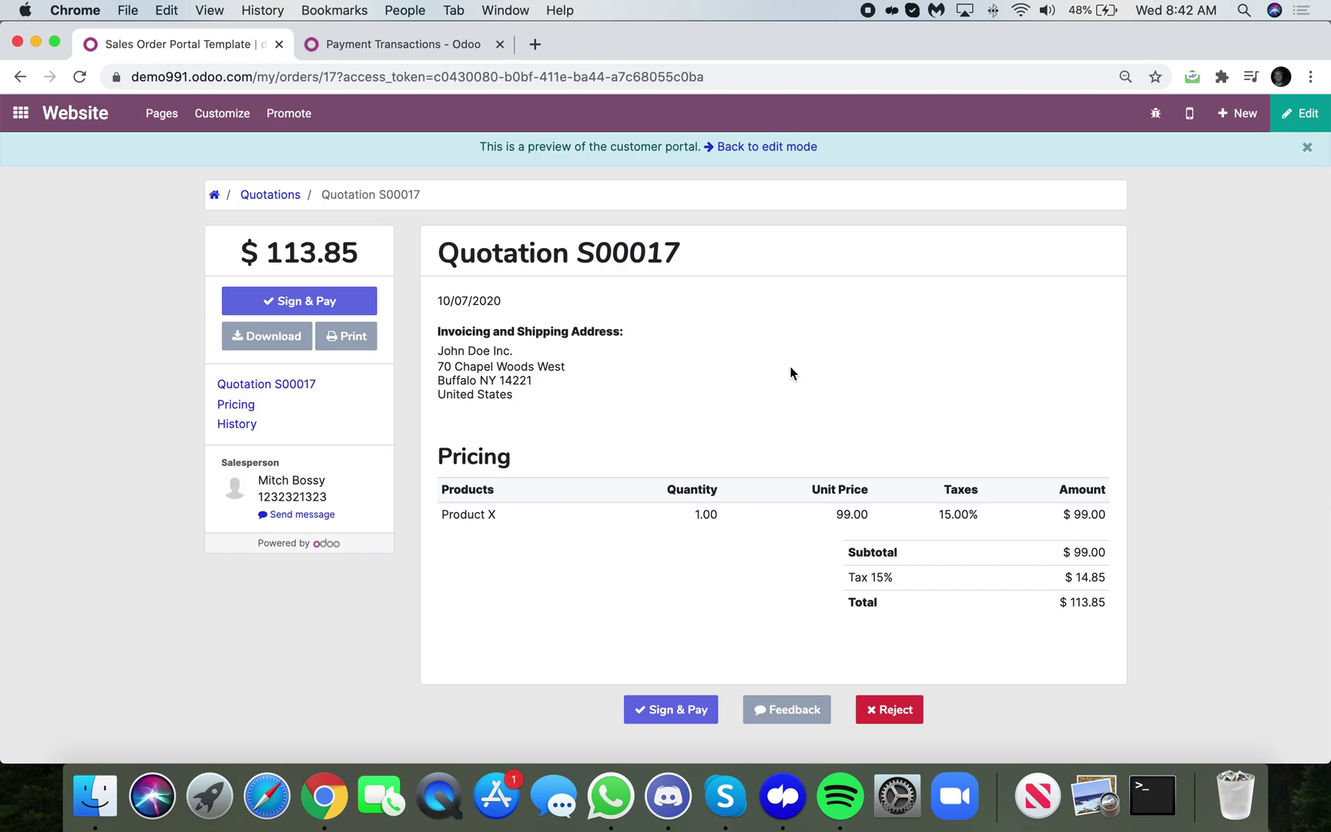
pyautogui.click(301, 302)
pyautogui.moveTo(477, 465)
pyautogui.mouseDown()
pyautogui.moveTo(686, 461)
pyautogui.moveTo(676, 446)
pyautogui.mouseUp()
pyautogui.click(830, 578)
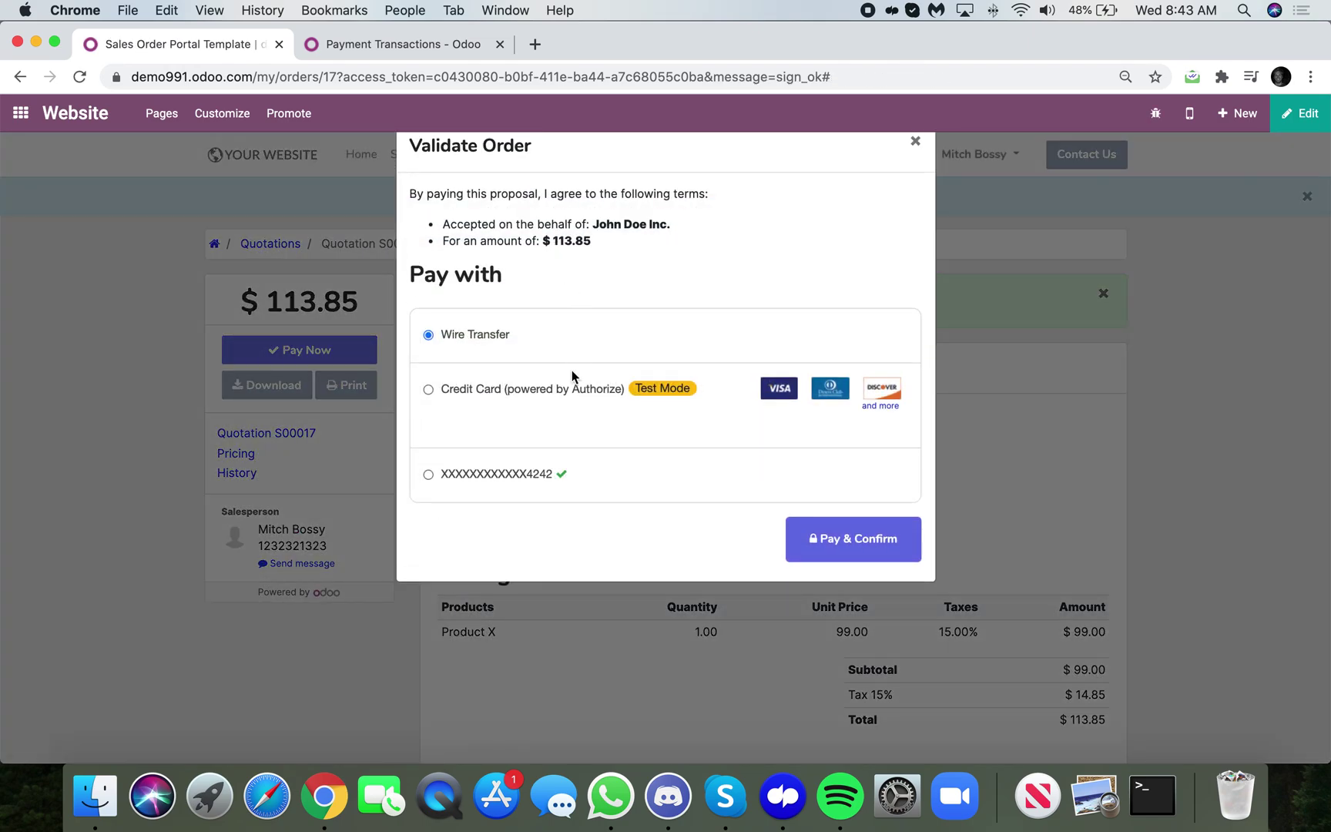
# Pay the $113.85 with the saved Authorize.Net credit card.
pyautogui.click(500, 388)
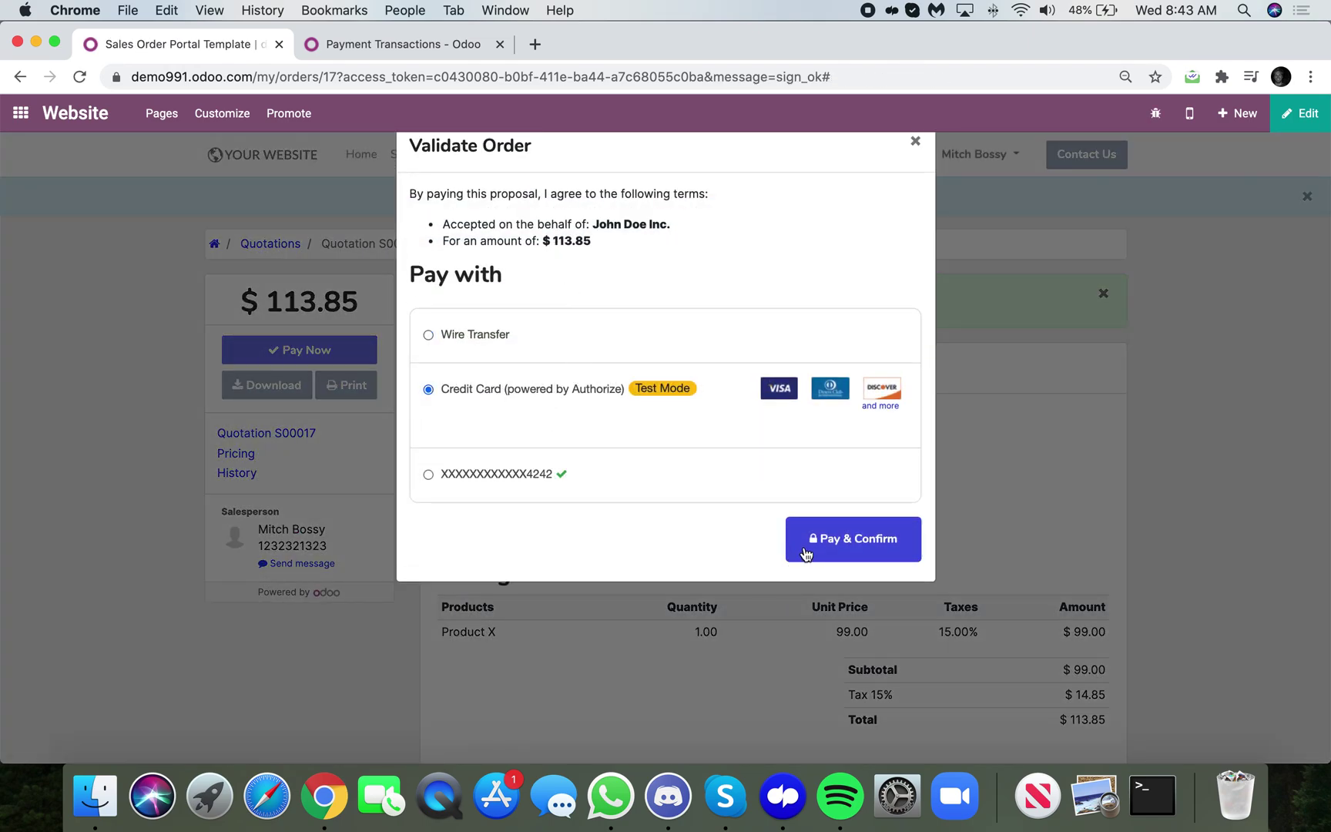
pyautogui.click(531, 491)
pyautogui.click(850, 542)
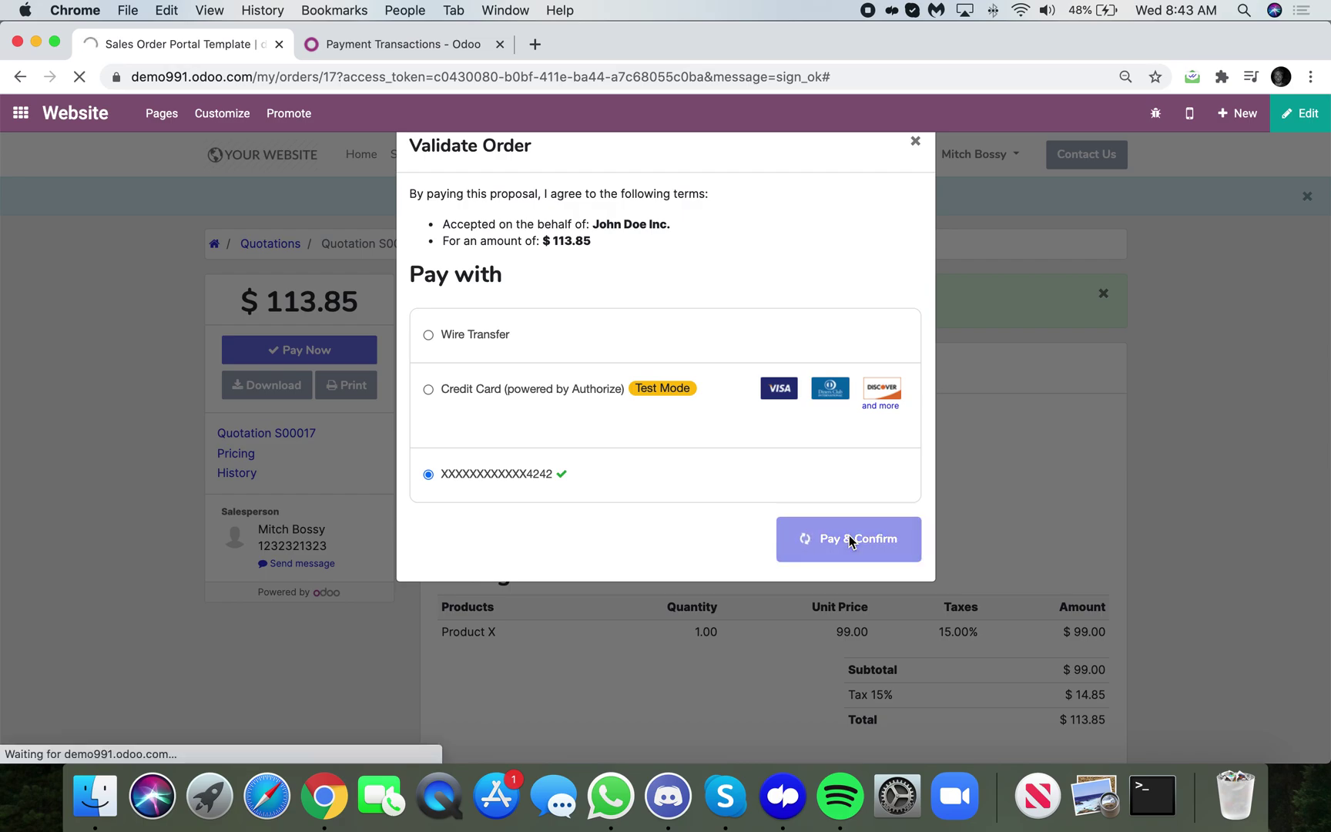
pyautogui.click(458, 52)
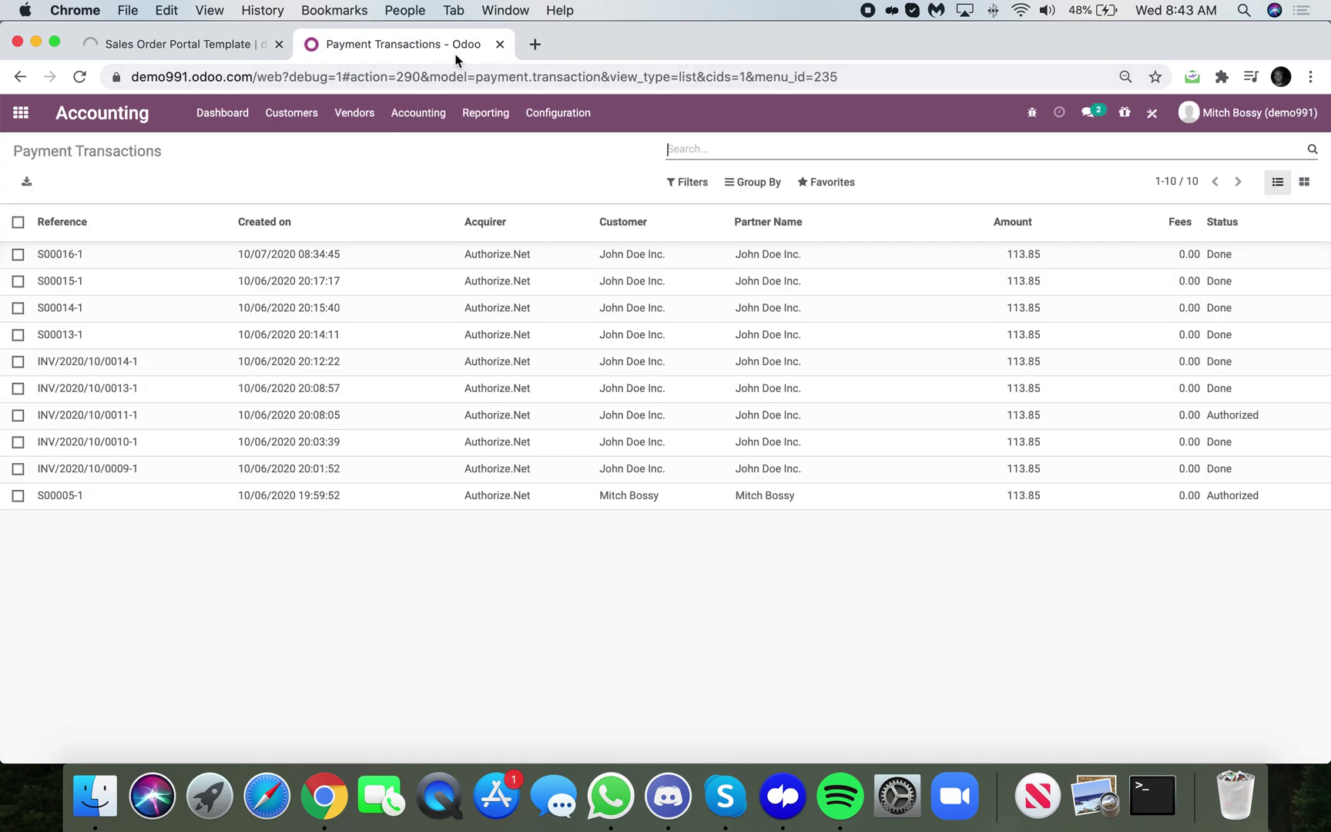
# Refresh Payment Transactions to list S00017-1 as Authorized, then reopen the Sales app.
pyautogui.click(701, 149)
pyautogui.press('Return')
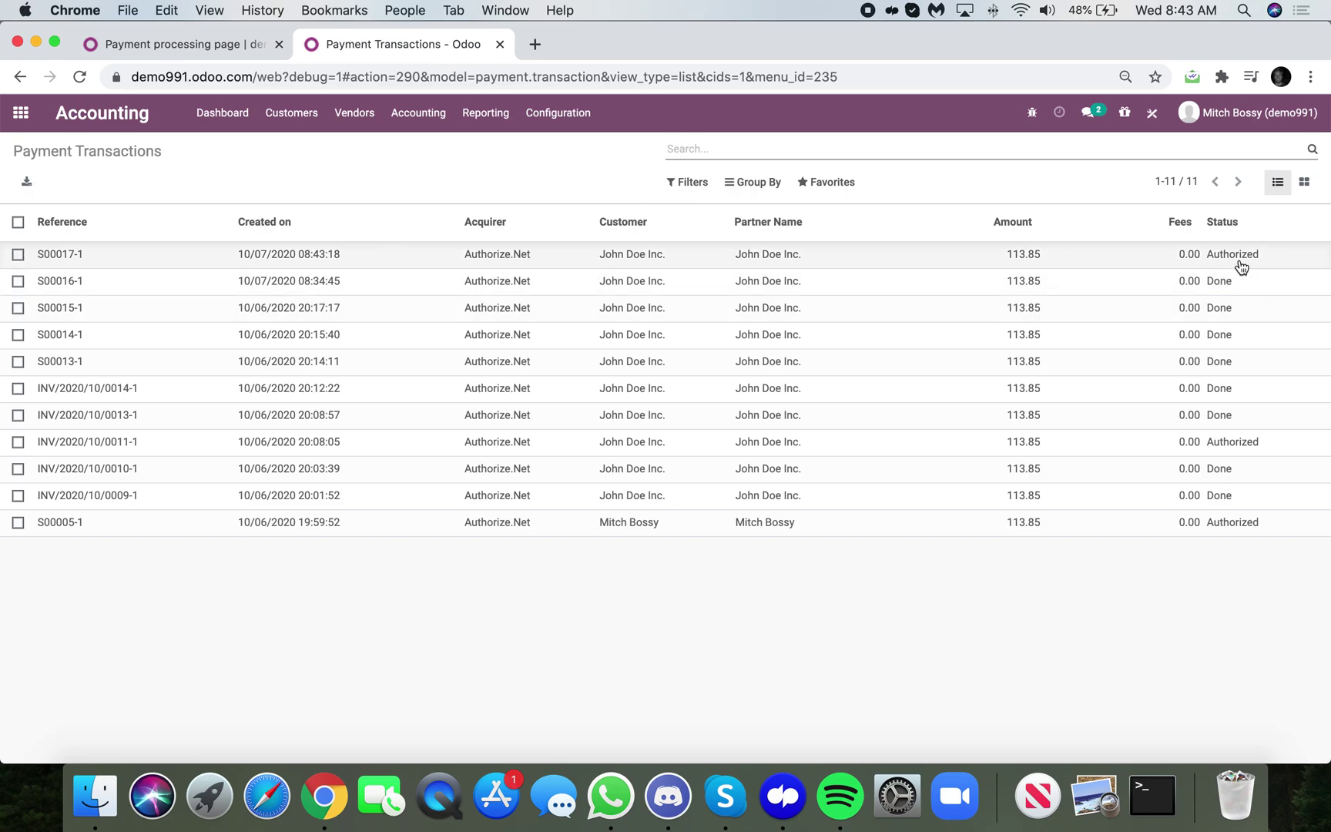
pyautogui.click(210, 45)
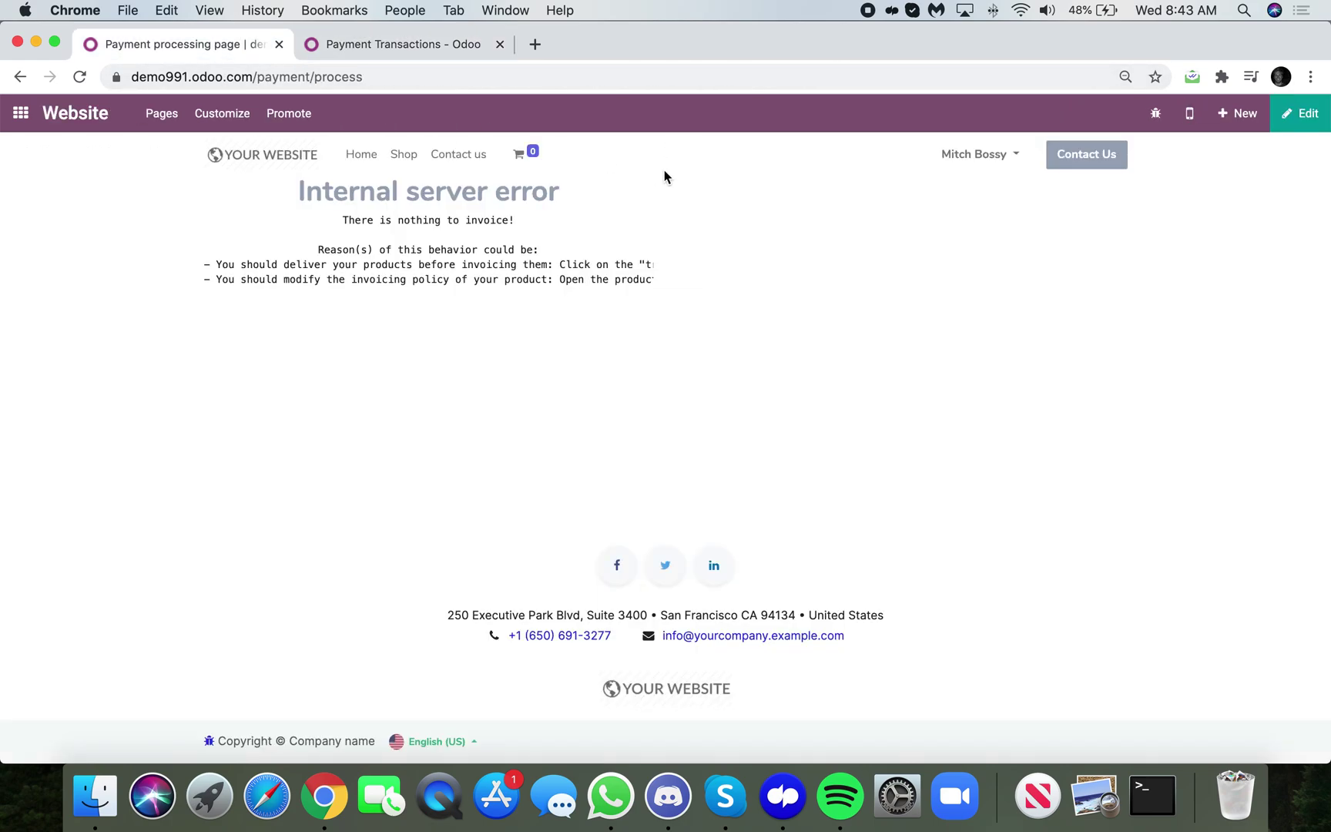
pyautogui.click(23, 114)
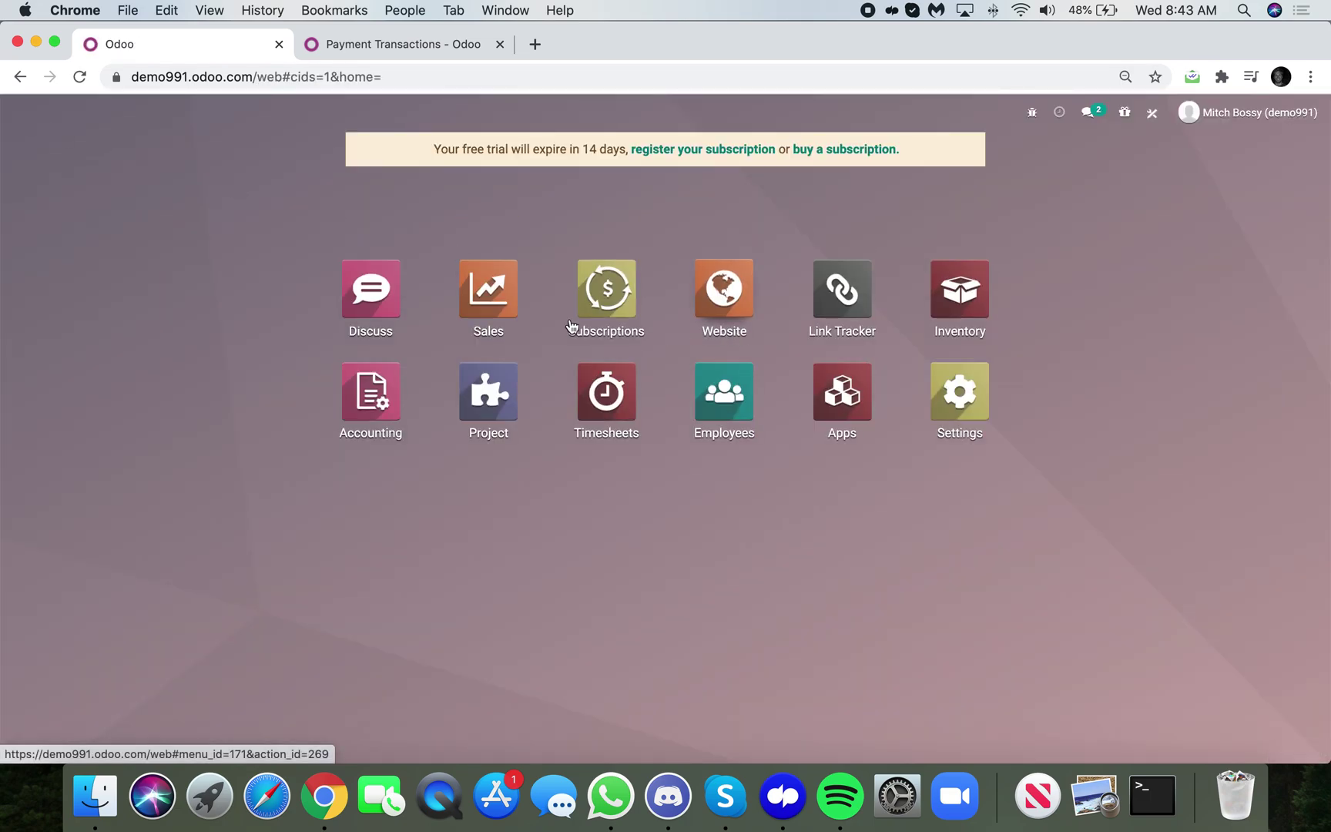
pyautogui.click(510, 289)
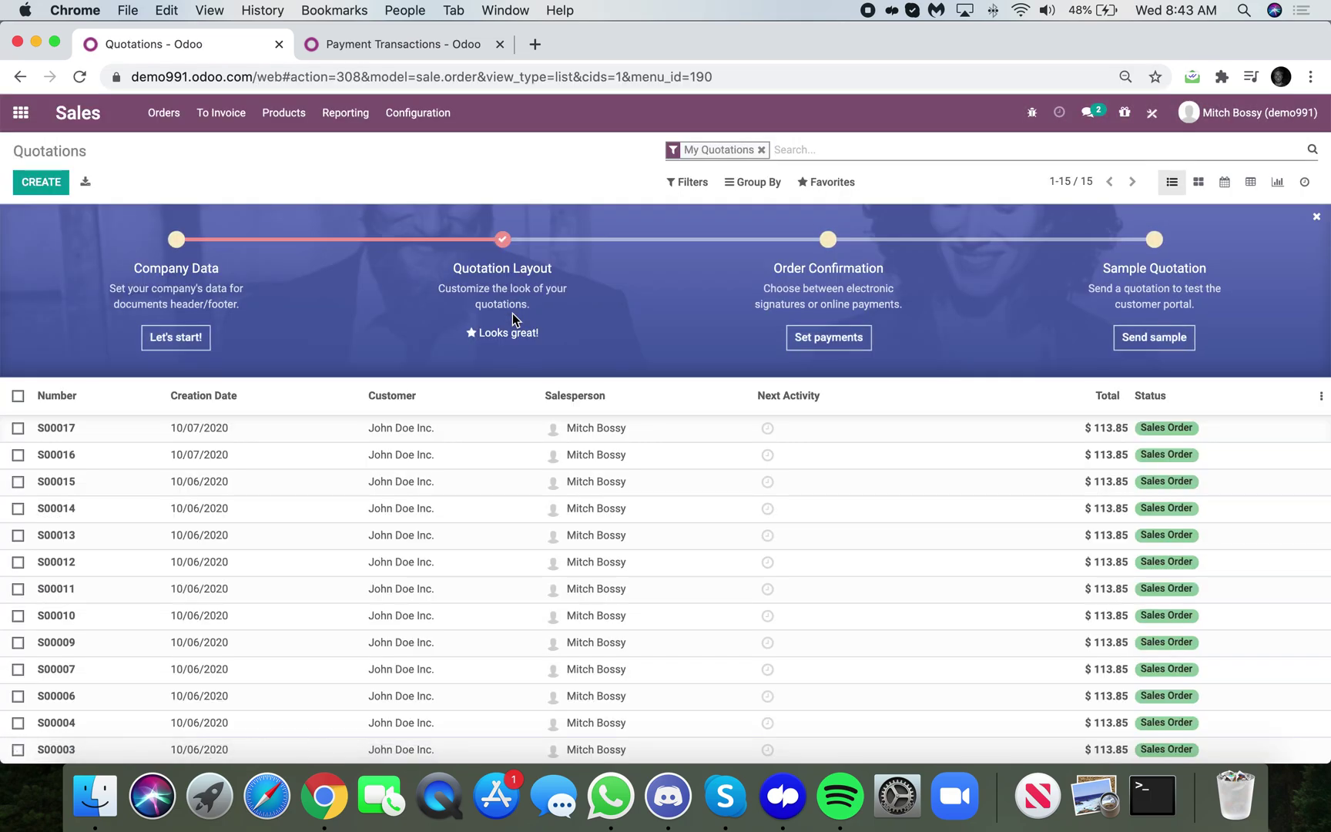
# Open order S00017 and review the chatter showing the $113.85 transaction awaiting capture.
pyautogui.click(388, 437)
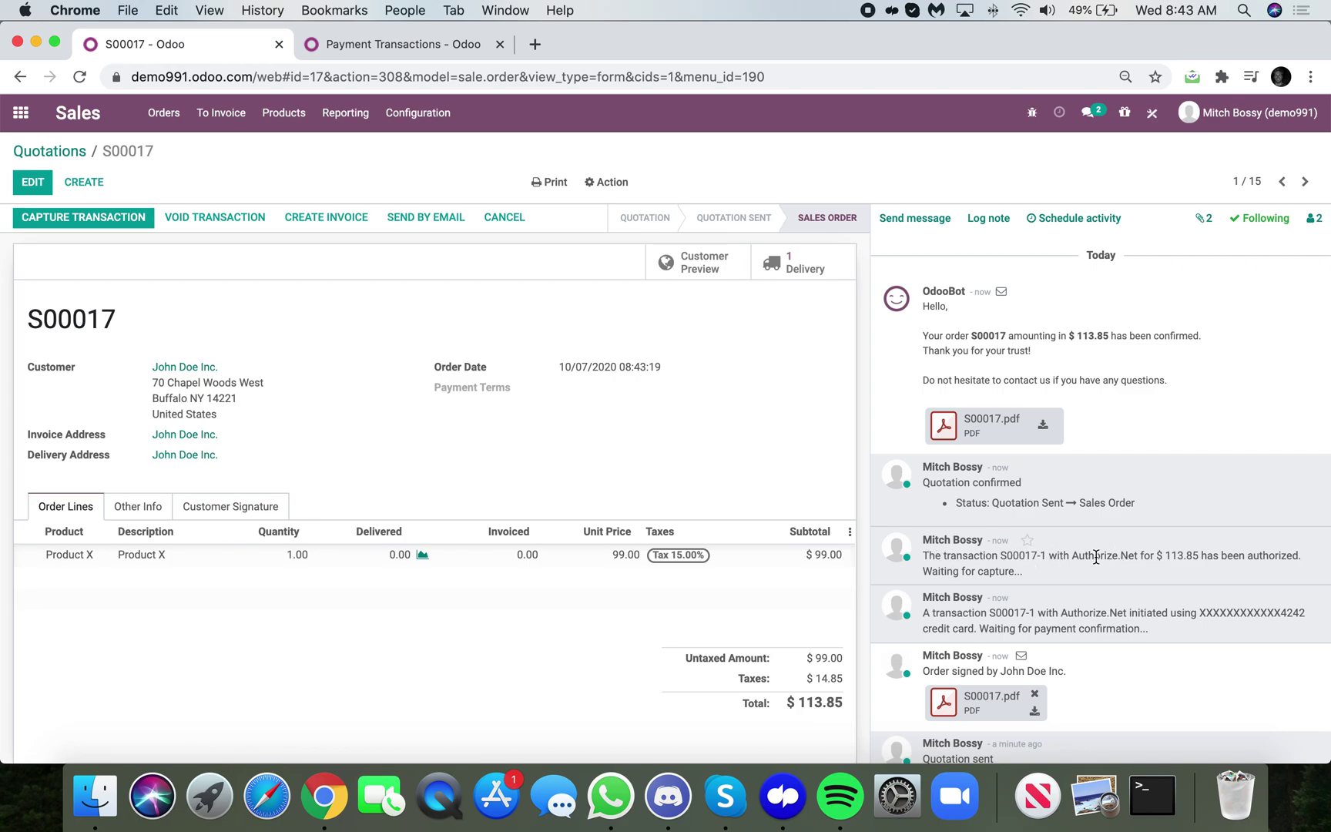
pyautogui.moveTo(1058, 556); pyautogui.dragTo(1304, 576)
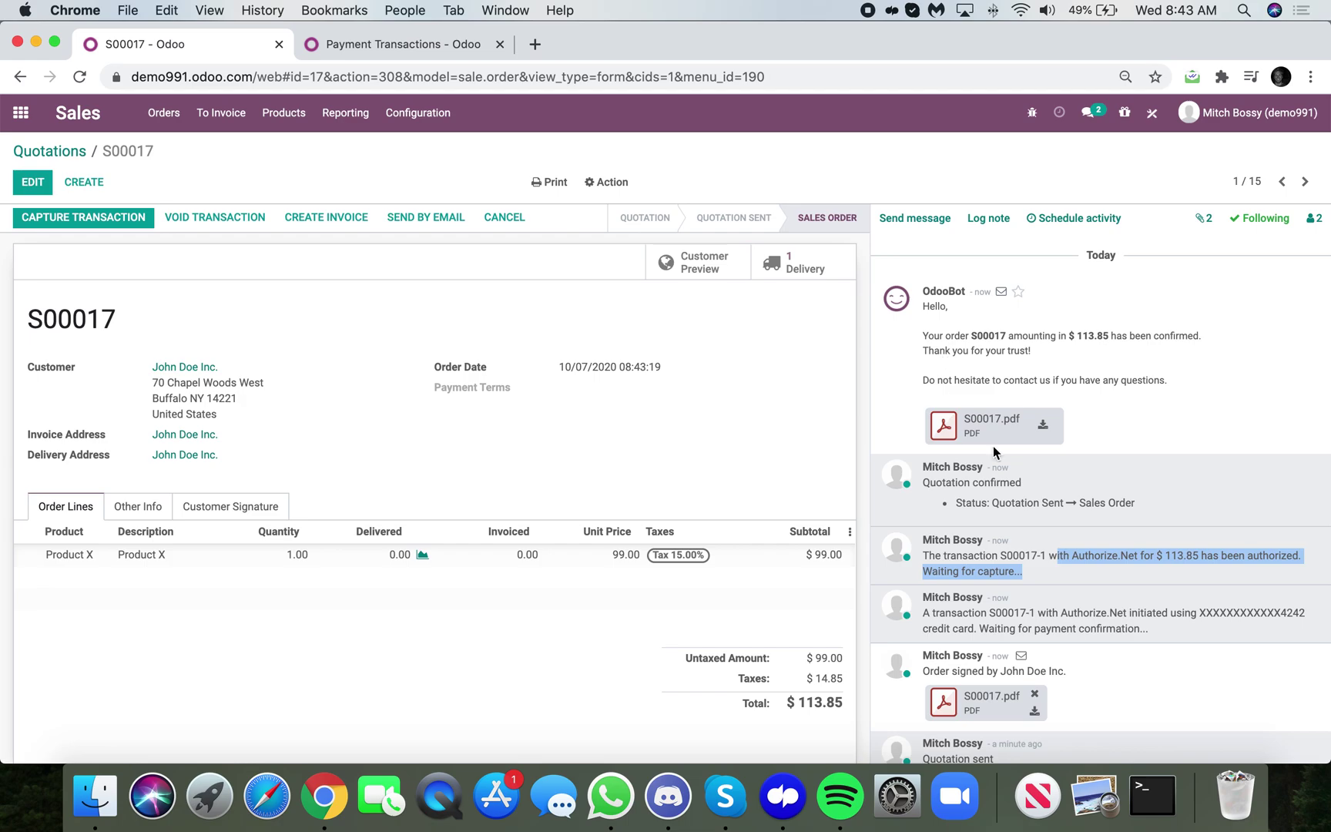
pyautogui.click(1003, 505)
pyautogui.moveTo(1003, 505); pyautogui.dragTo(1130, 503)
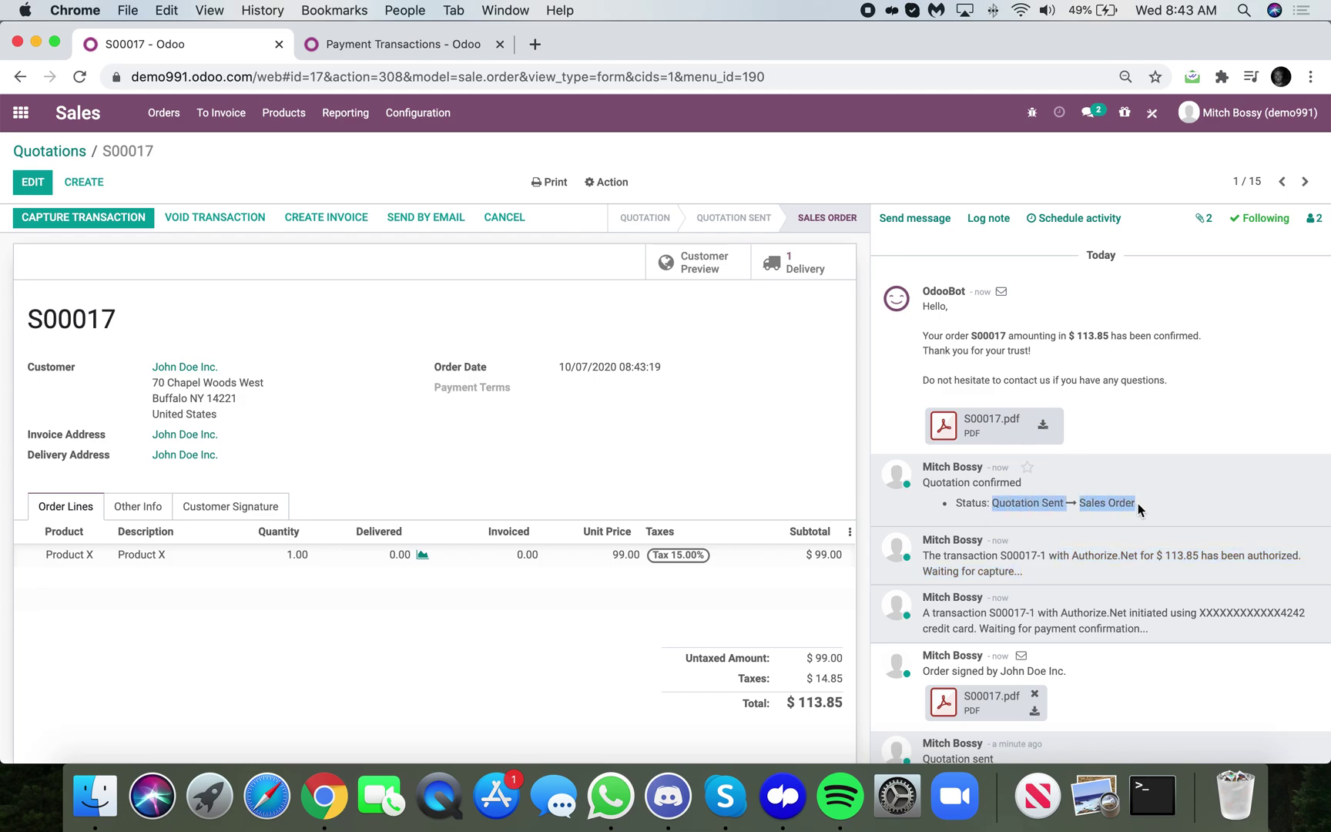
pyautogui.moveTo(923, 336); pyautogui.dragTo(1183, 394)
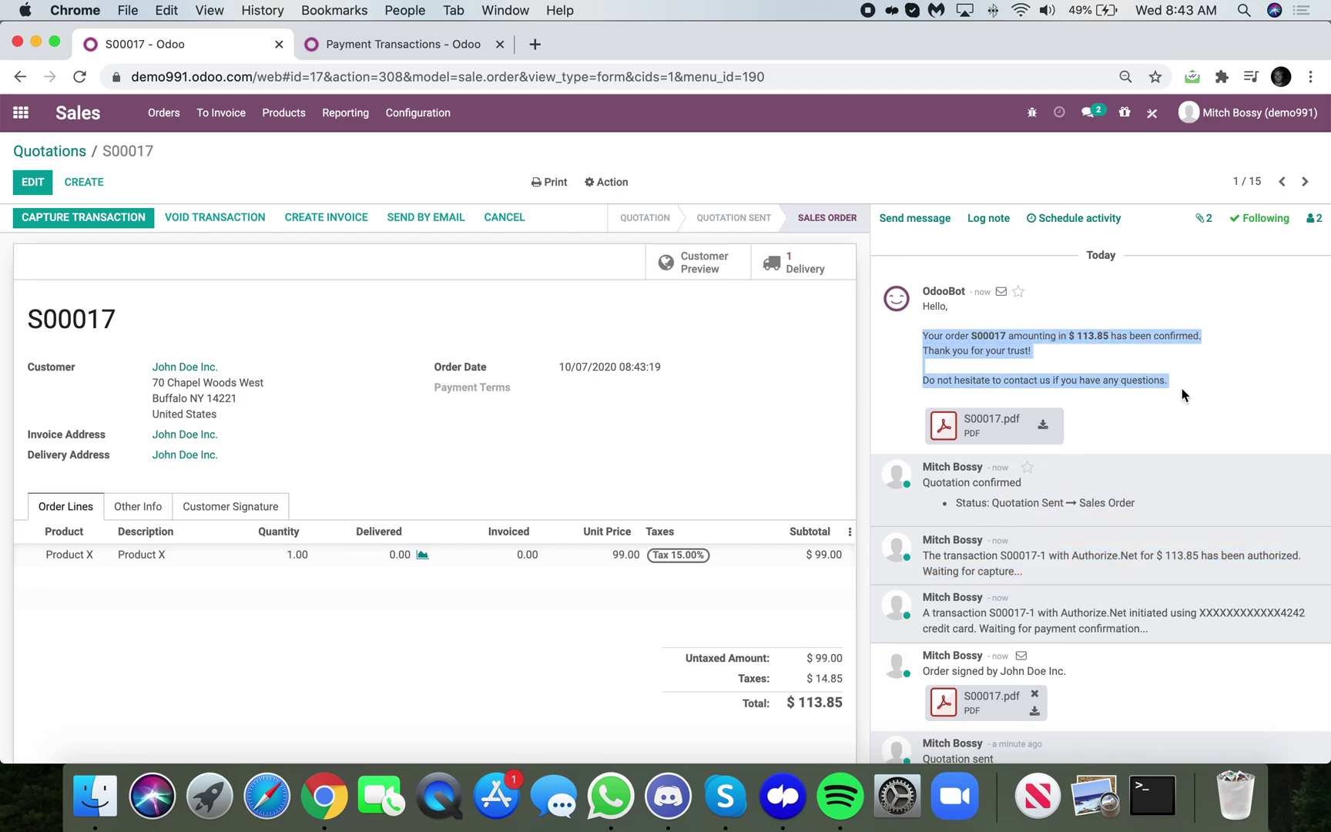
pyautogui.click(818, 393)
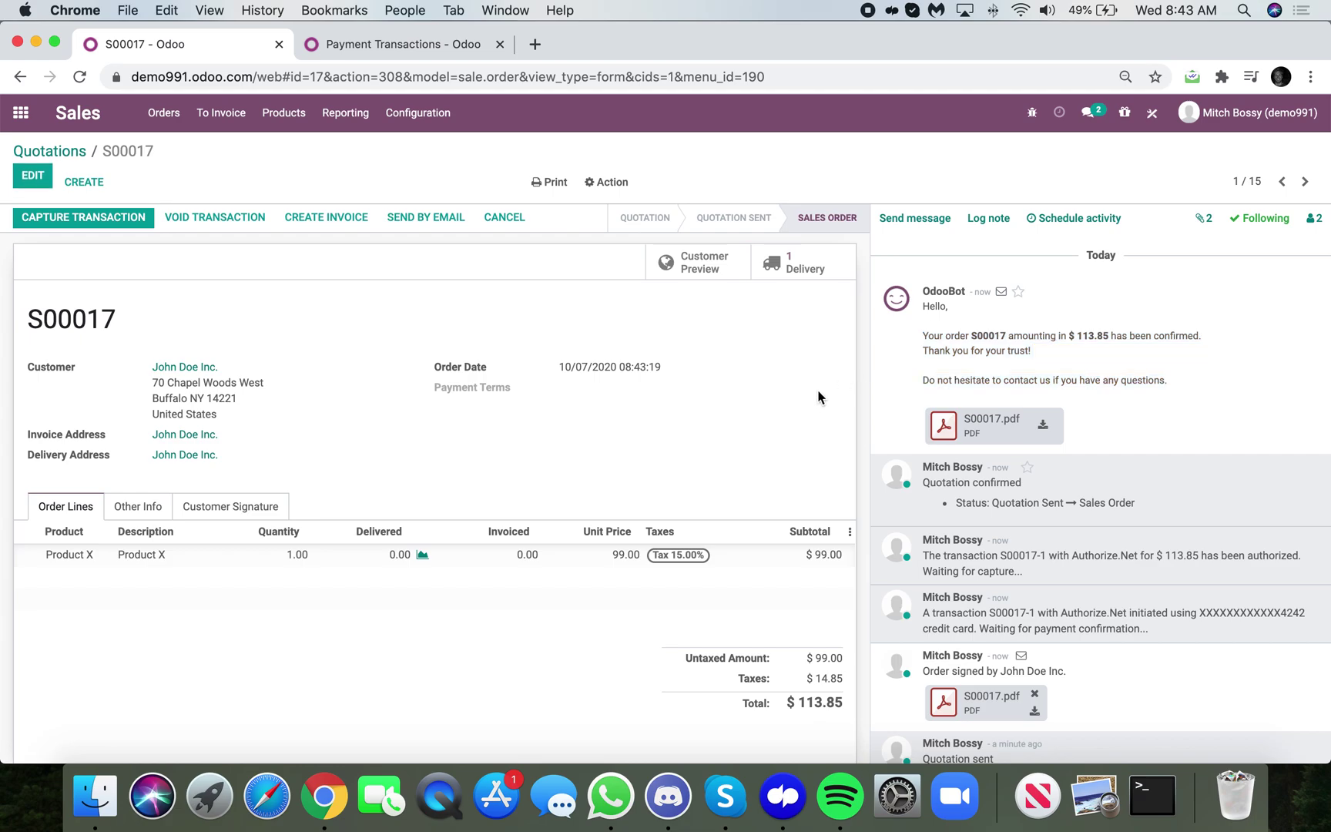
# Show the Orders to Invoice list, then switch to the Inventory app.
pyautogui.click(221, 113)
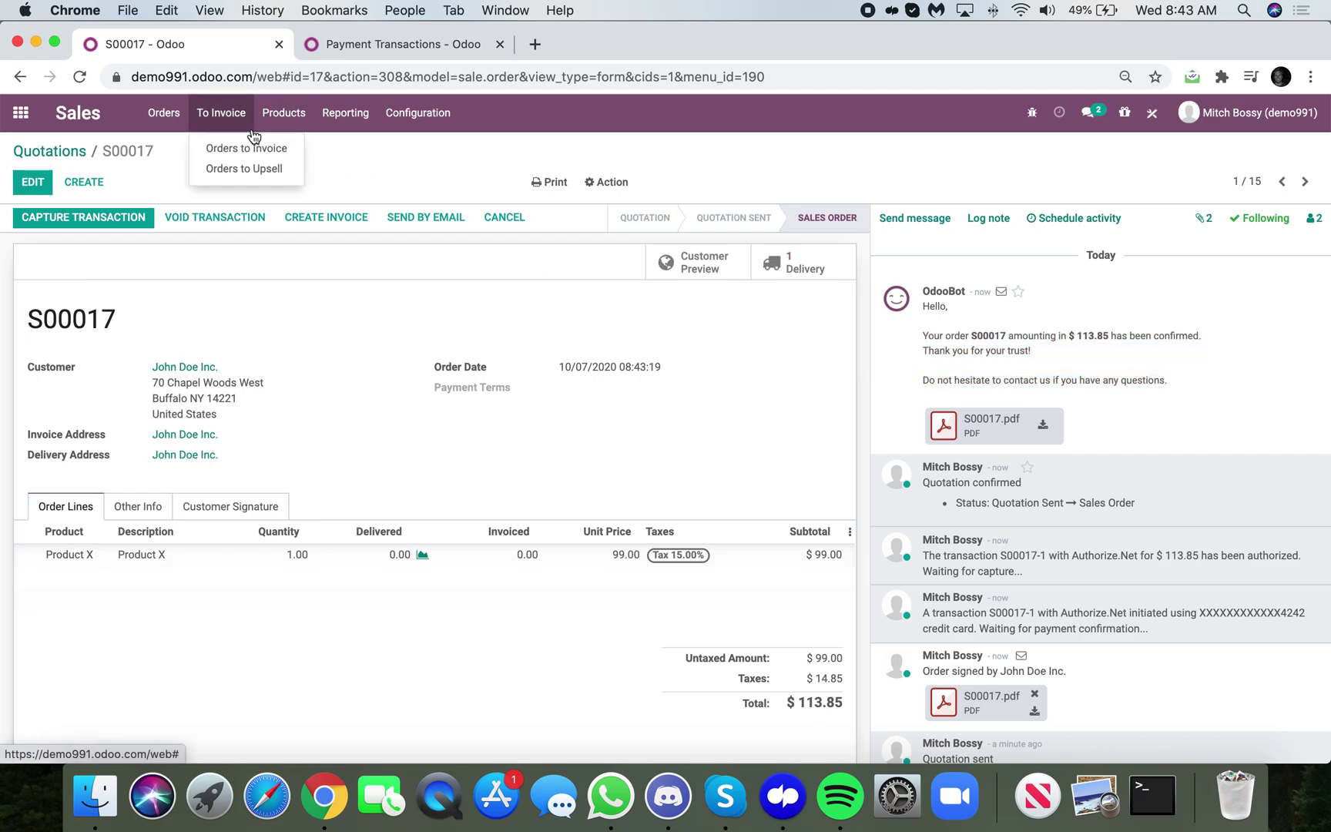
pyautogui.click(262, 140)
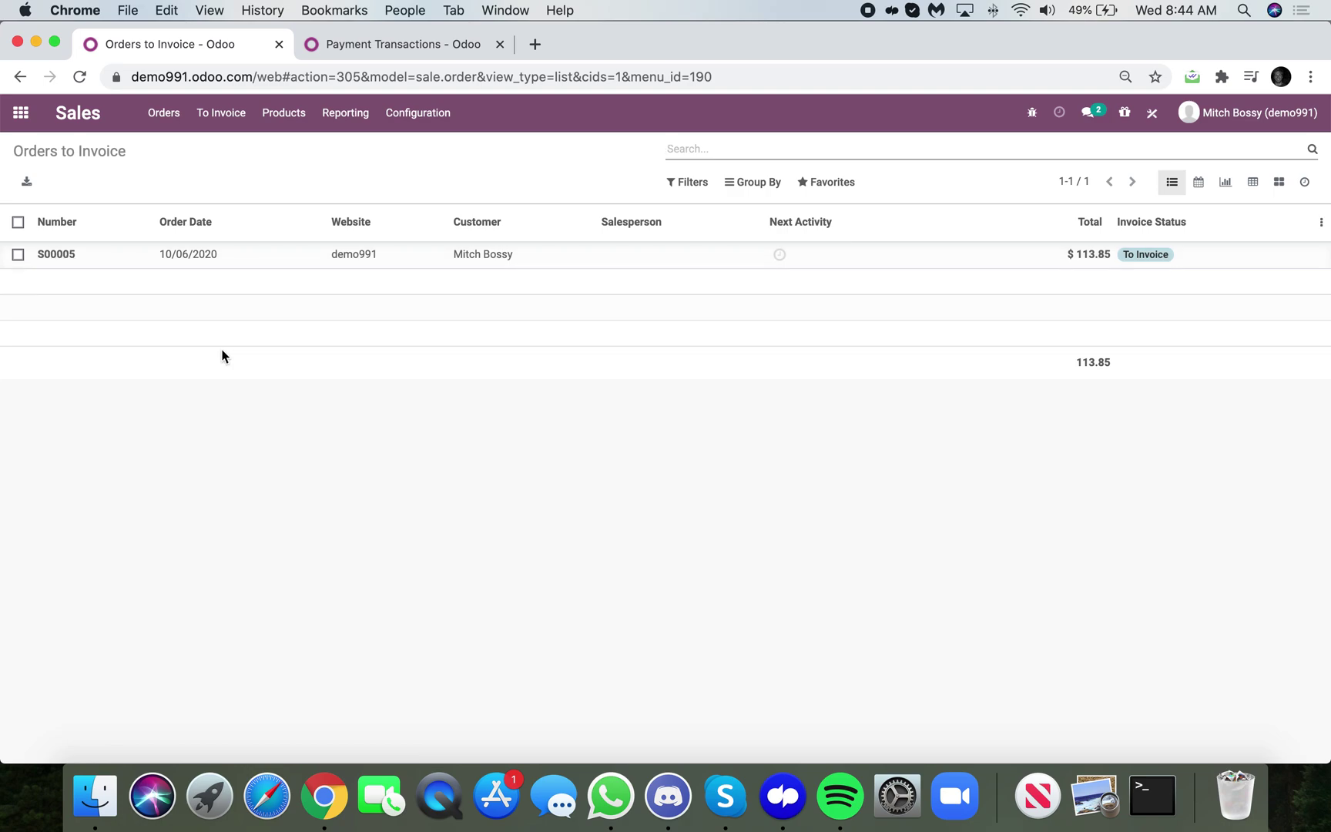
pyautogui.click(23, 115)
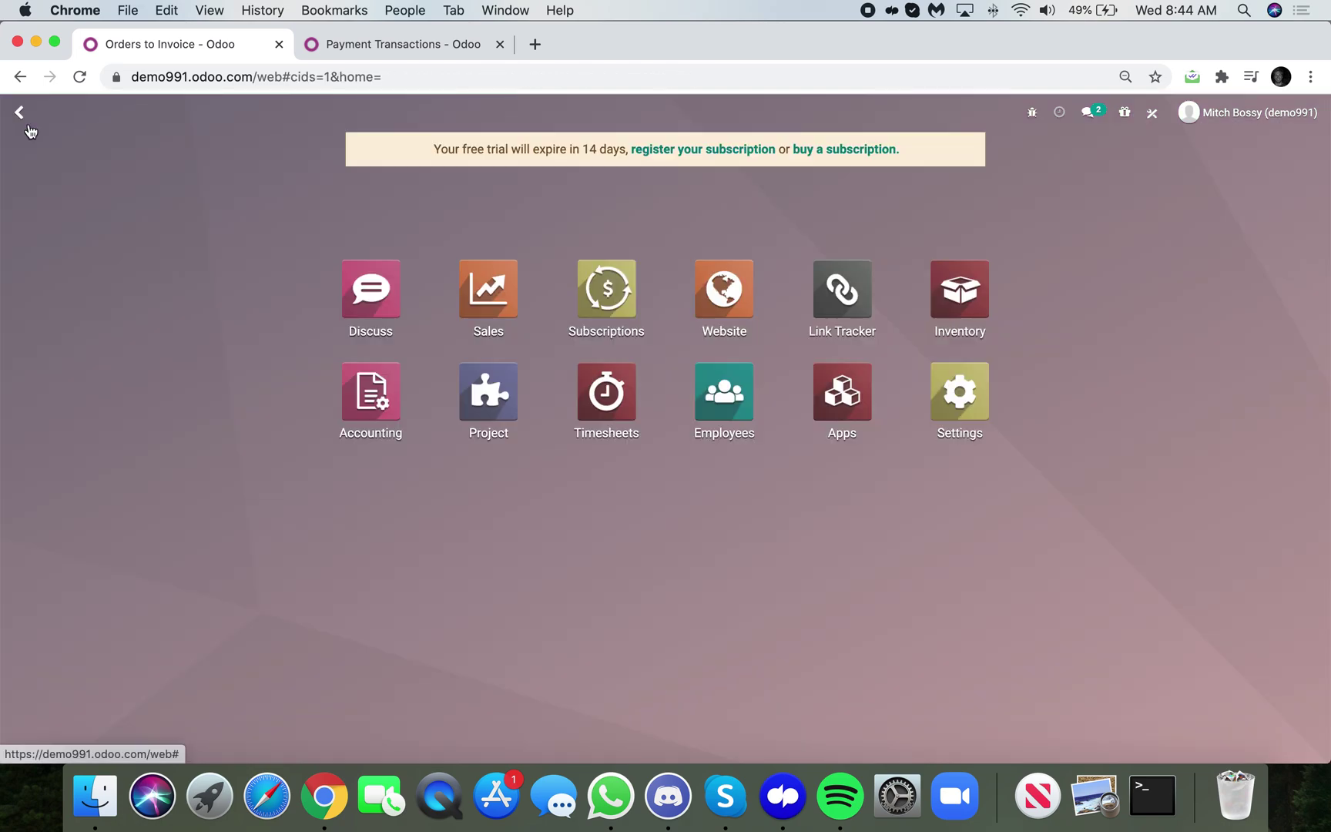
pyautogui.click(972, 304)
# Validate delivery WH/OUT/00017 for all quantities, then go back to the Sales app.
pyautogui.click(354, 273)
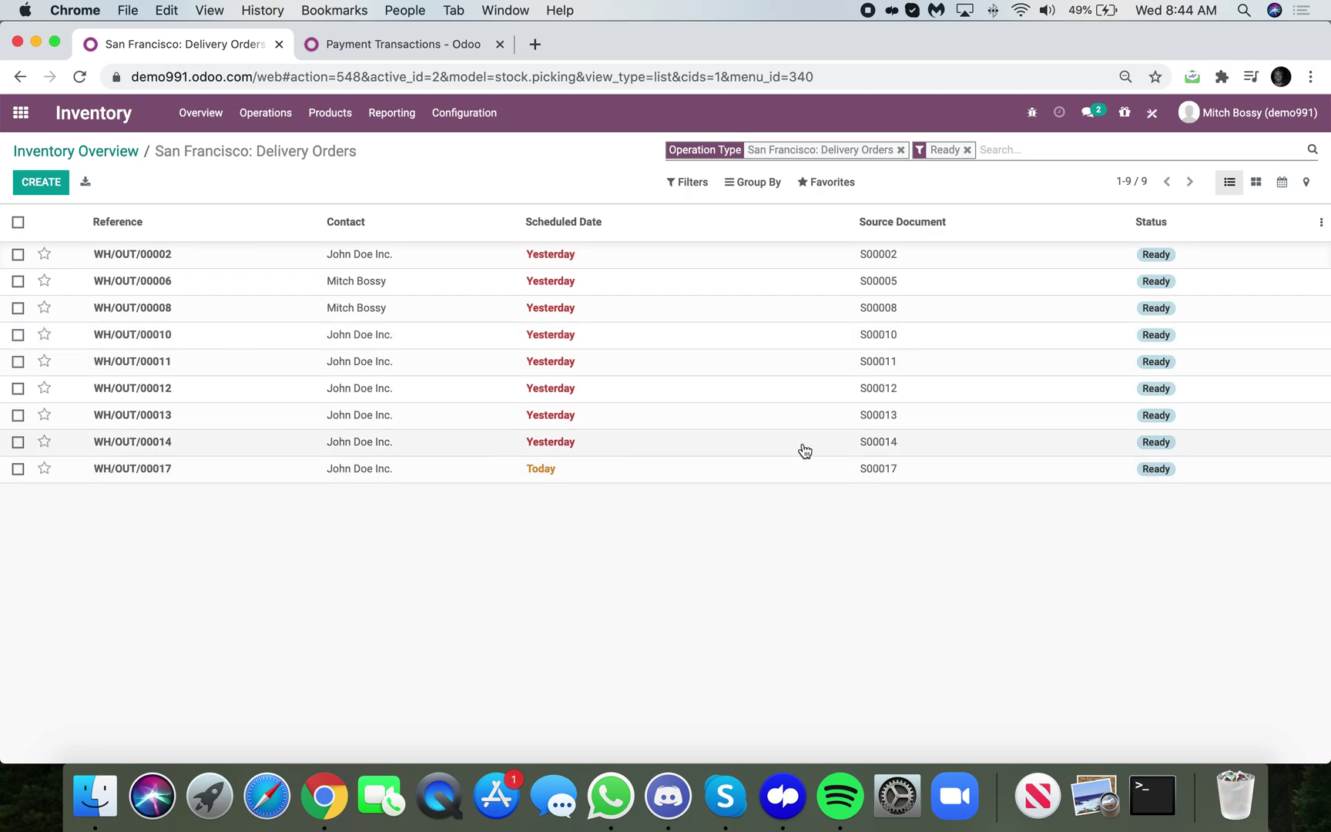
pyautogui.click(885, 476)
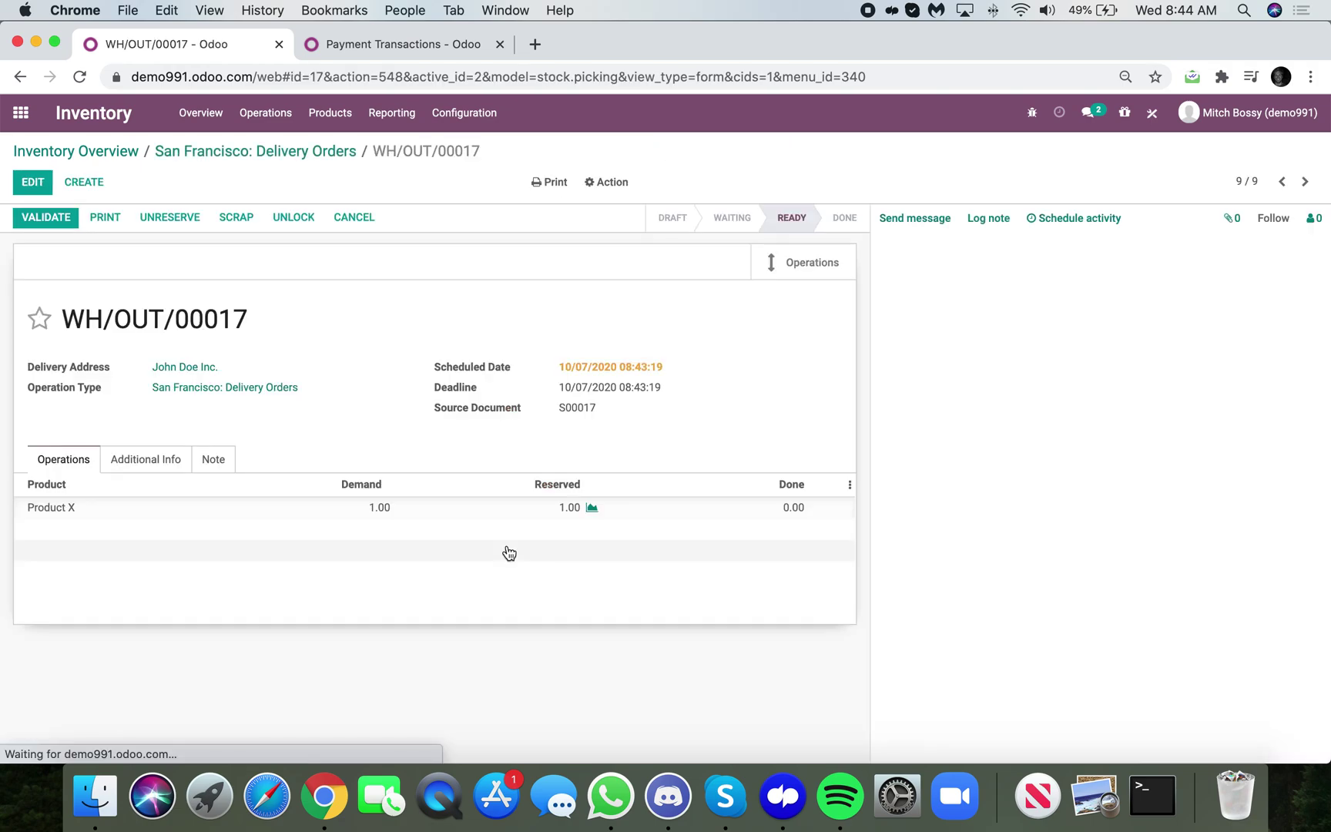
pyautogui.click(53, 219)
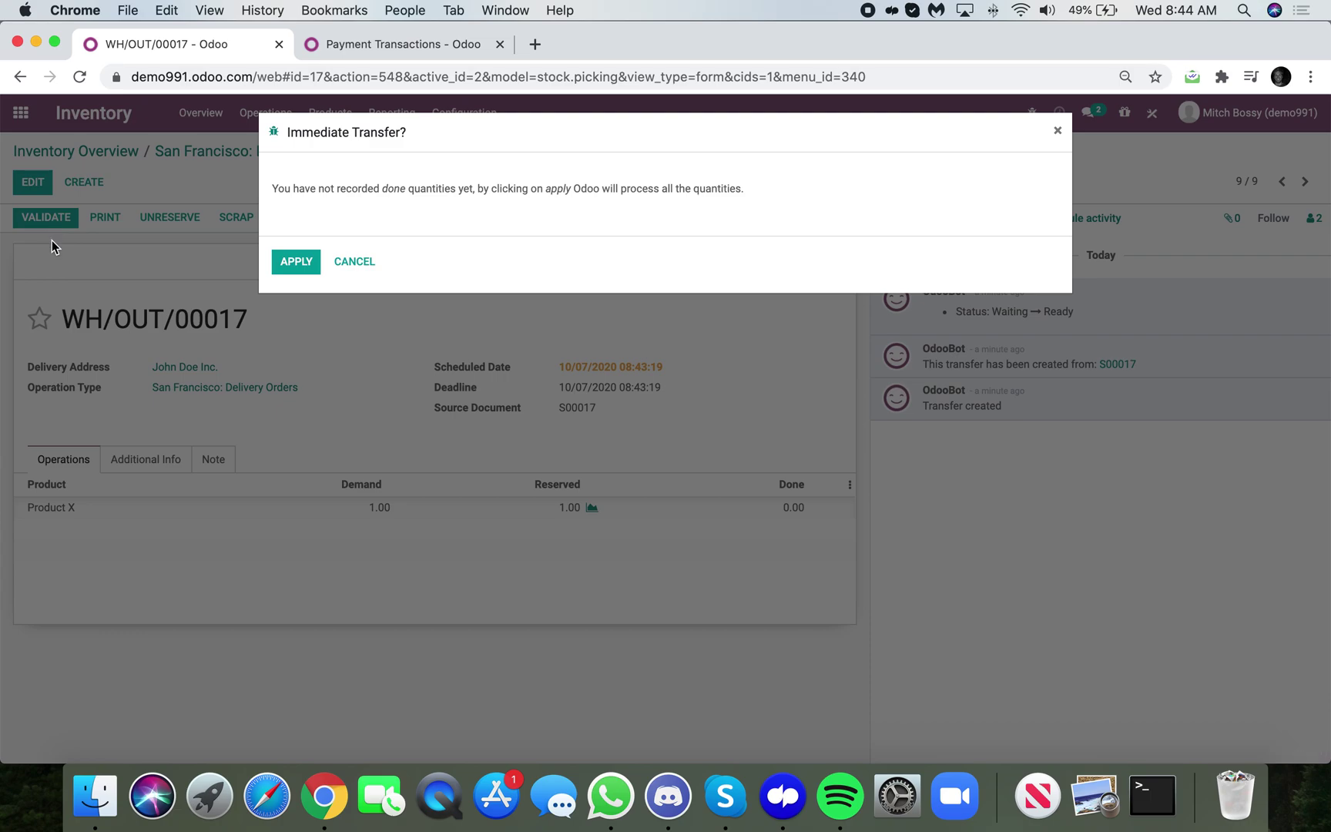
pyautogui.click(303, 270)
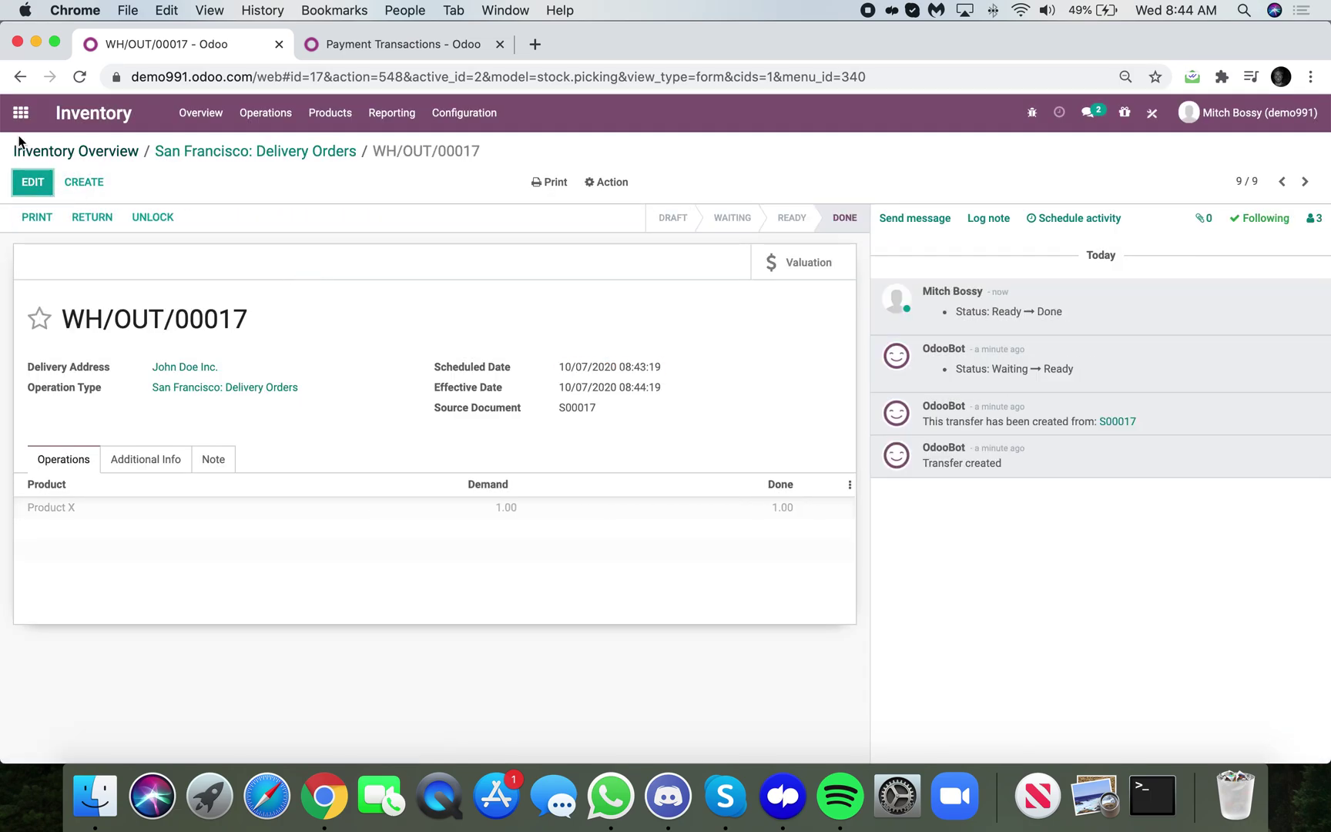
pyautogui.click(21, 112)
pyautogui.click(488, 289)
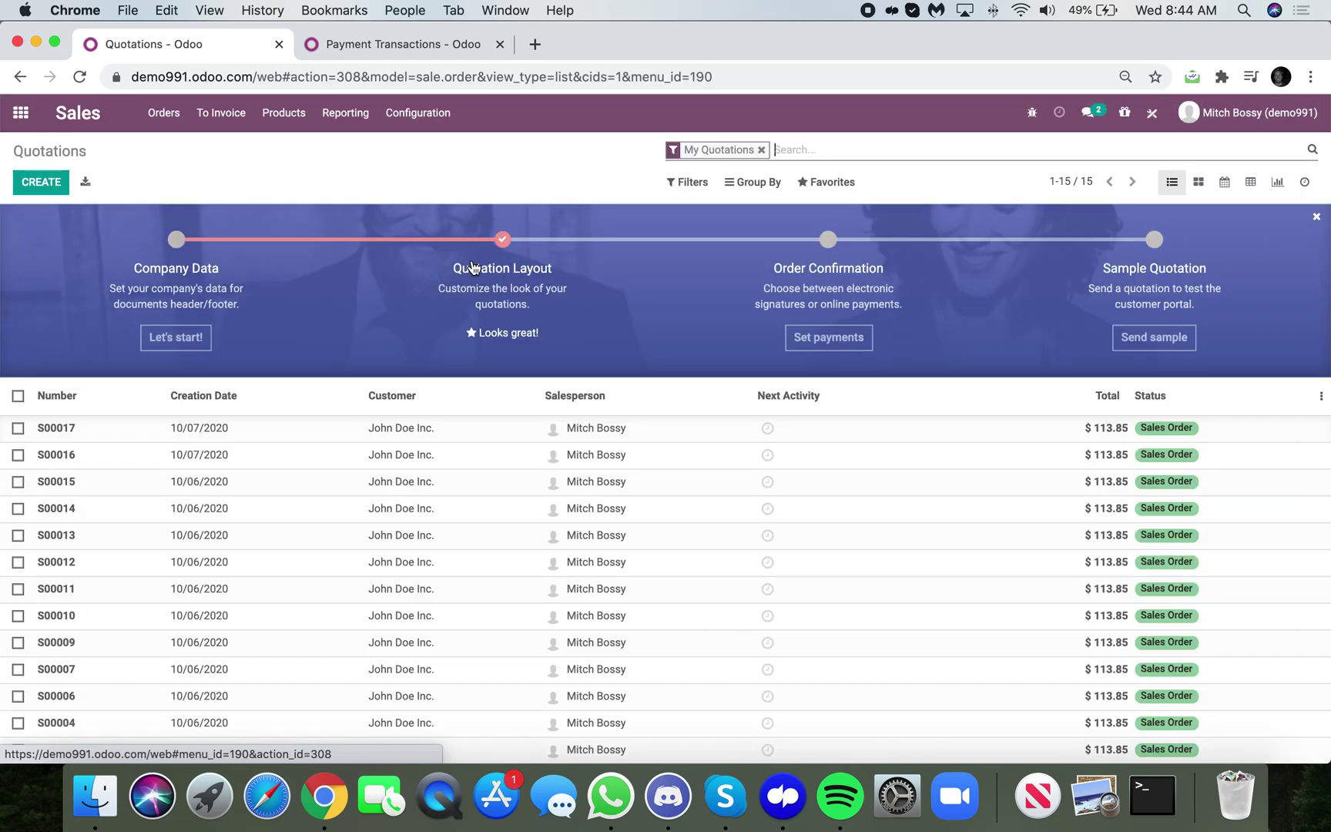
# Open S00017 from Orders to Invoice and check that S00017-1 is still Authorized.
pyautogui.click(184, 124)
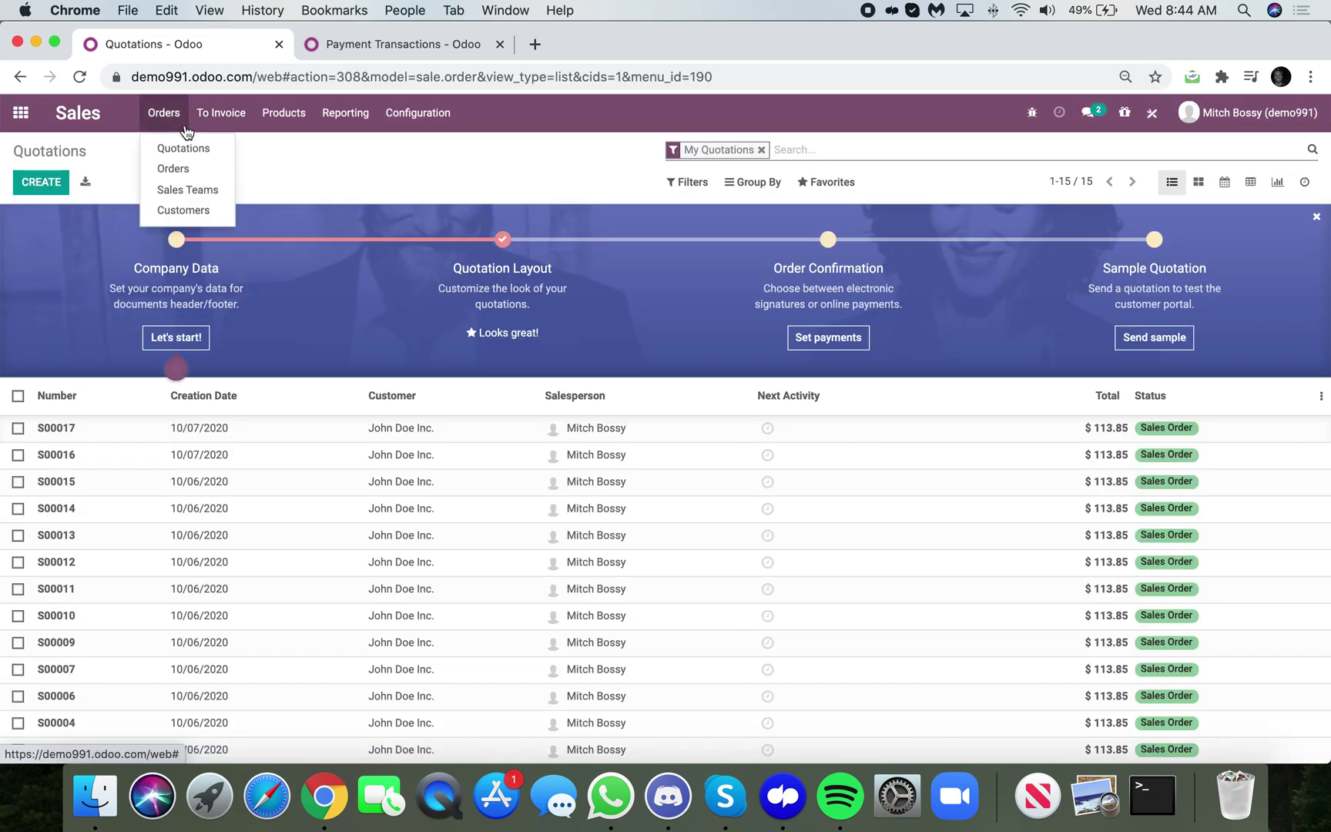
pyautogui.moveTo(202, 127)
pyautogui.click(237, 151)
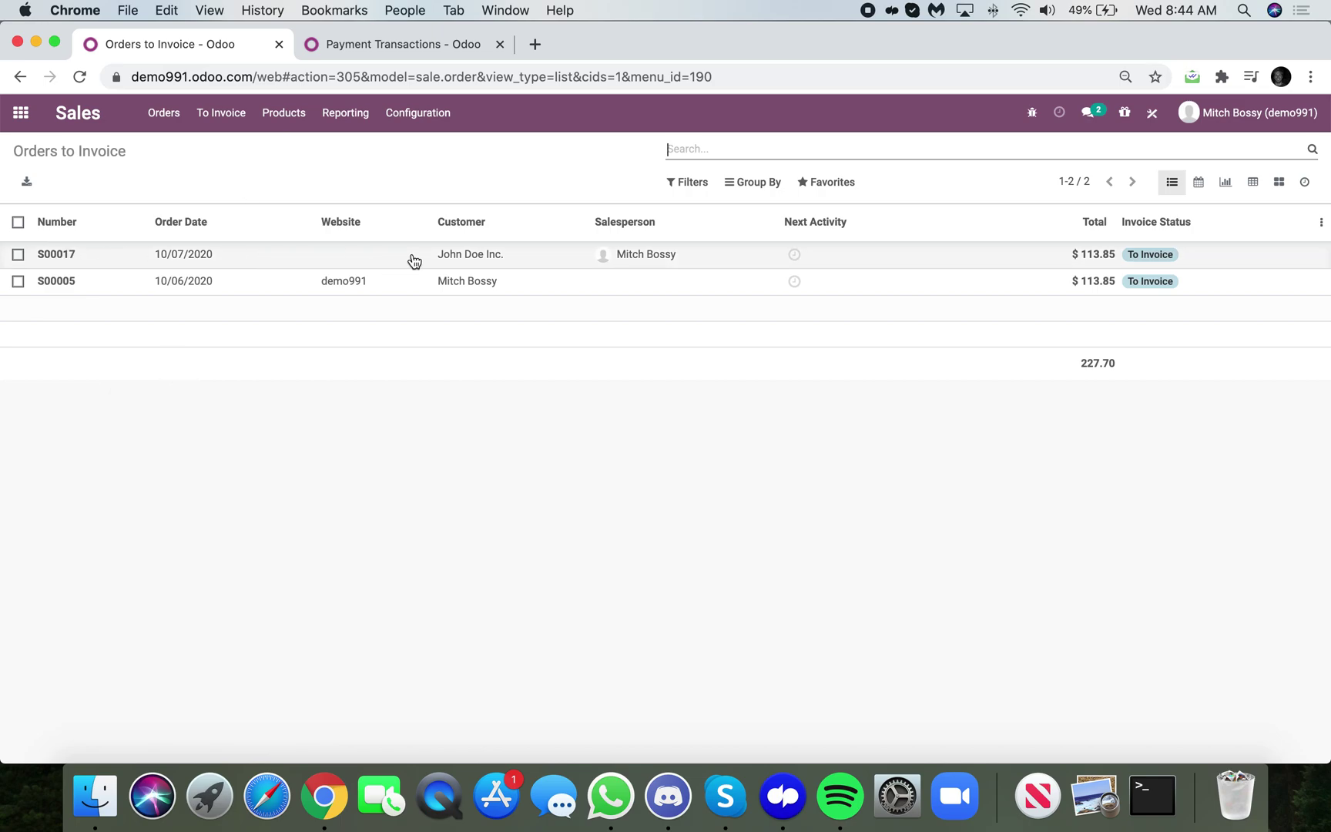
pyautogui.click(630, 254)
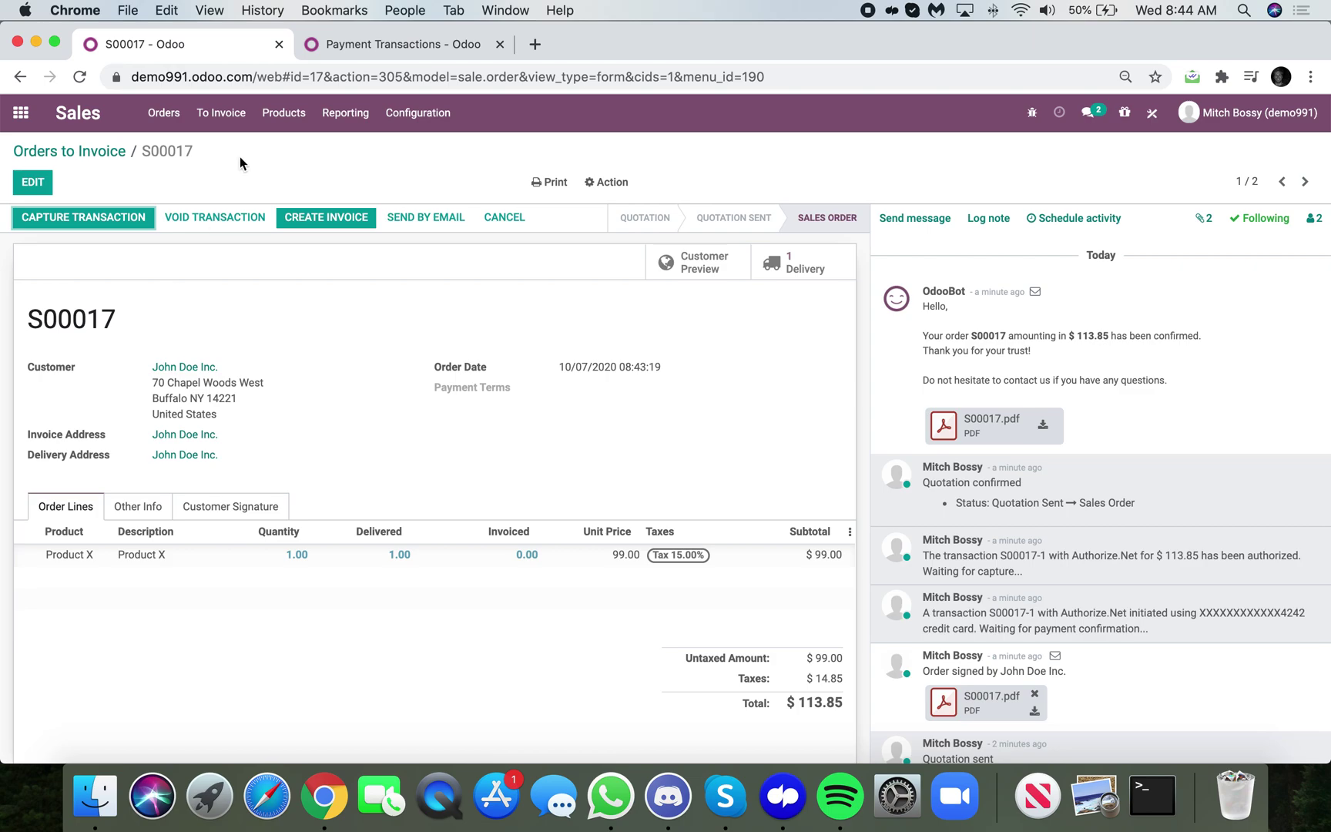
pyautogui.click(388, 44)
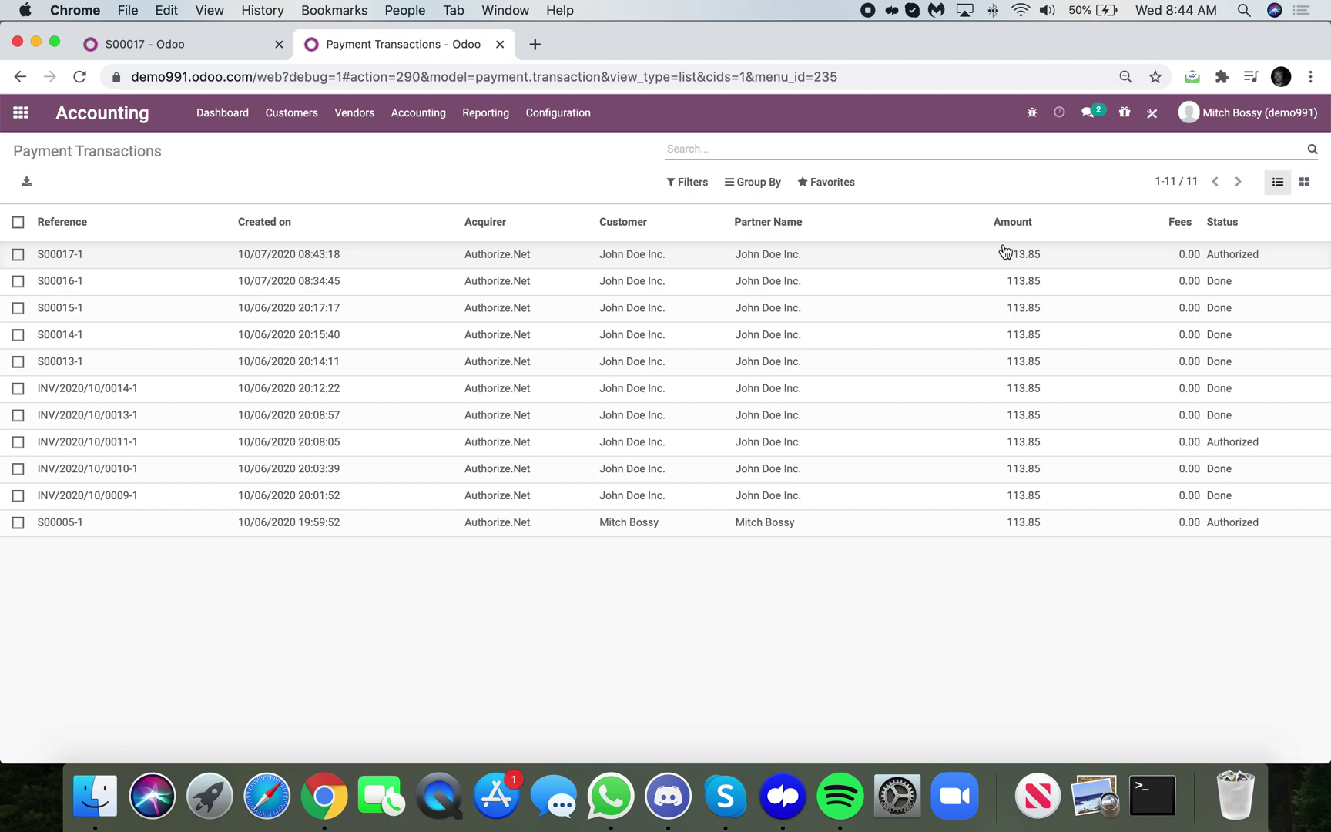
pyautogui.click(364, 248)
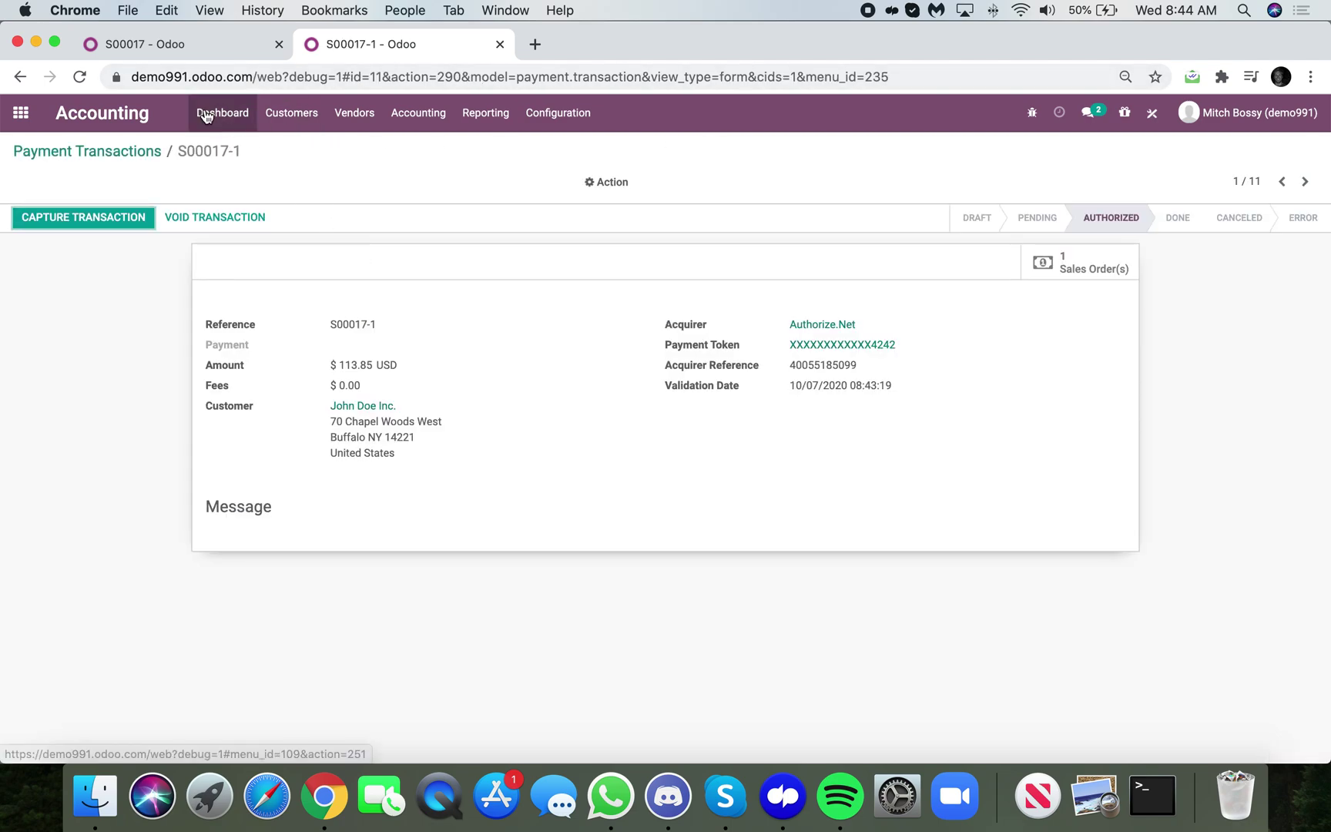
pyautogui.click(134, 151)
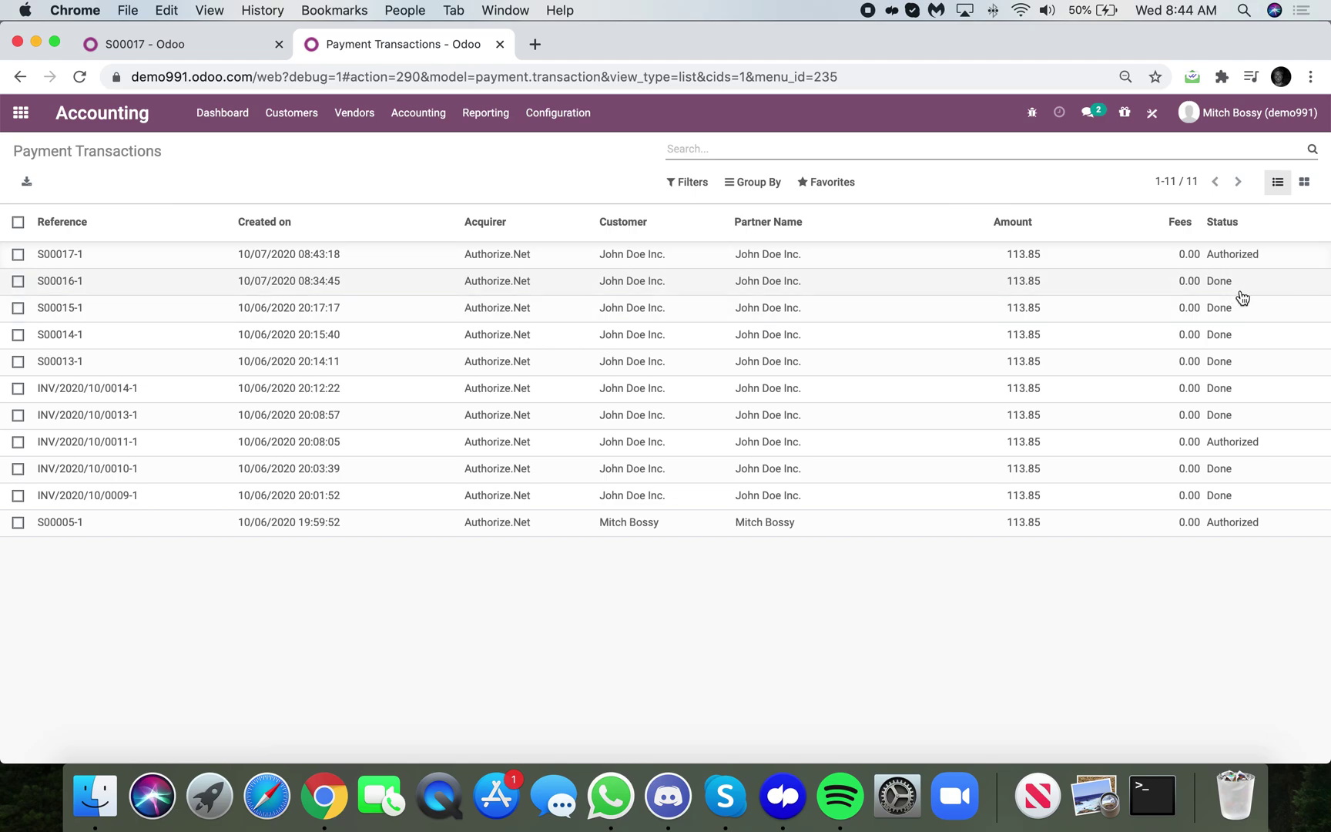
pyautogui.click(170, 46)
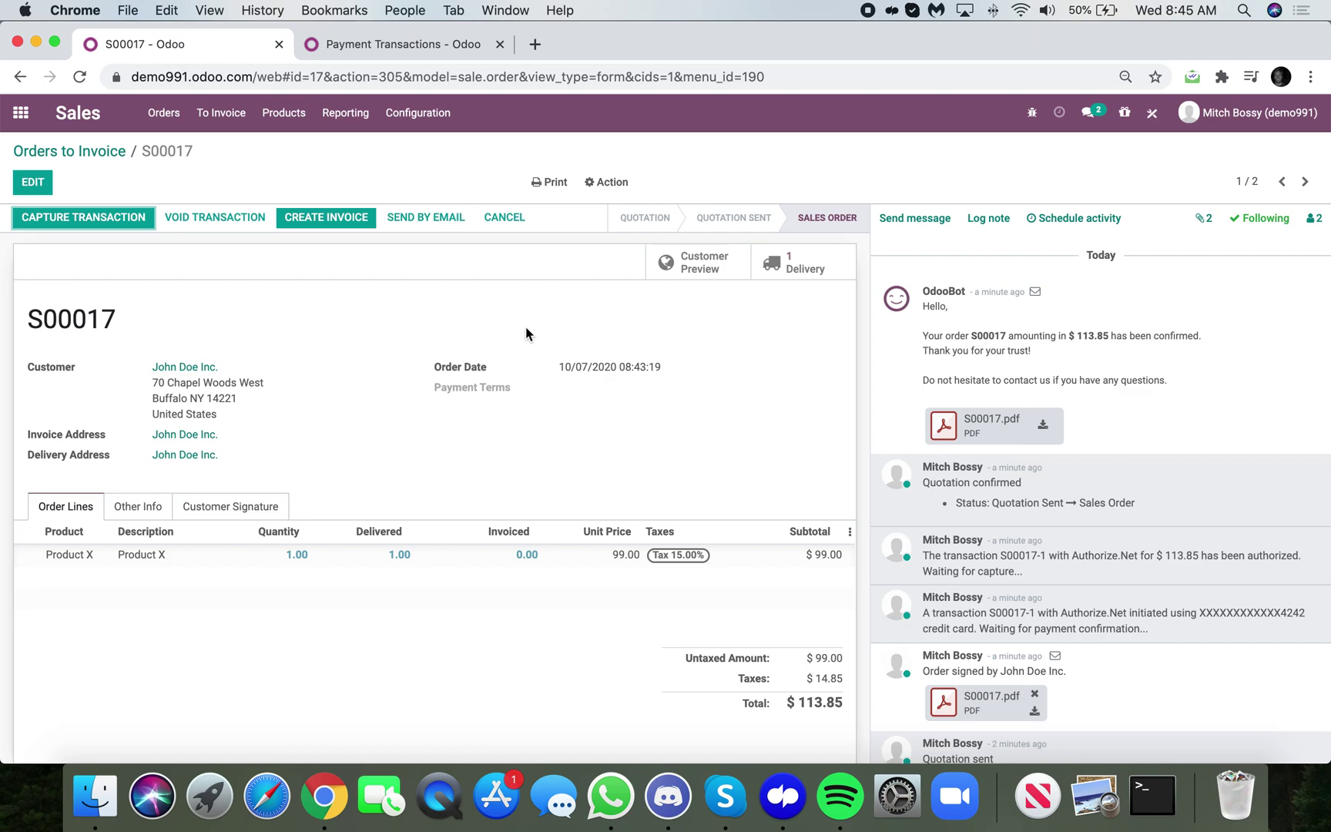
pyautogui.click(350, 225)
# Create the $113.85 invoice for S00017, review its journal items, and post it.
pyautogui.click(360, 348)
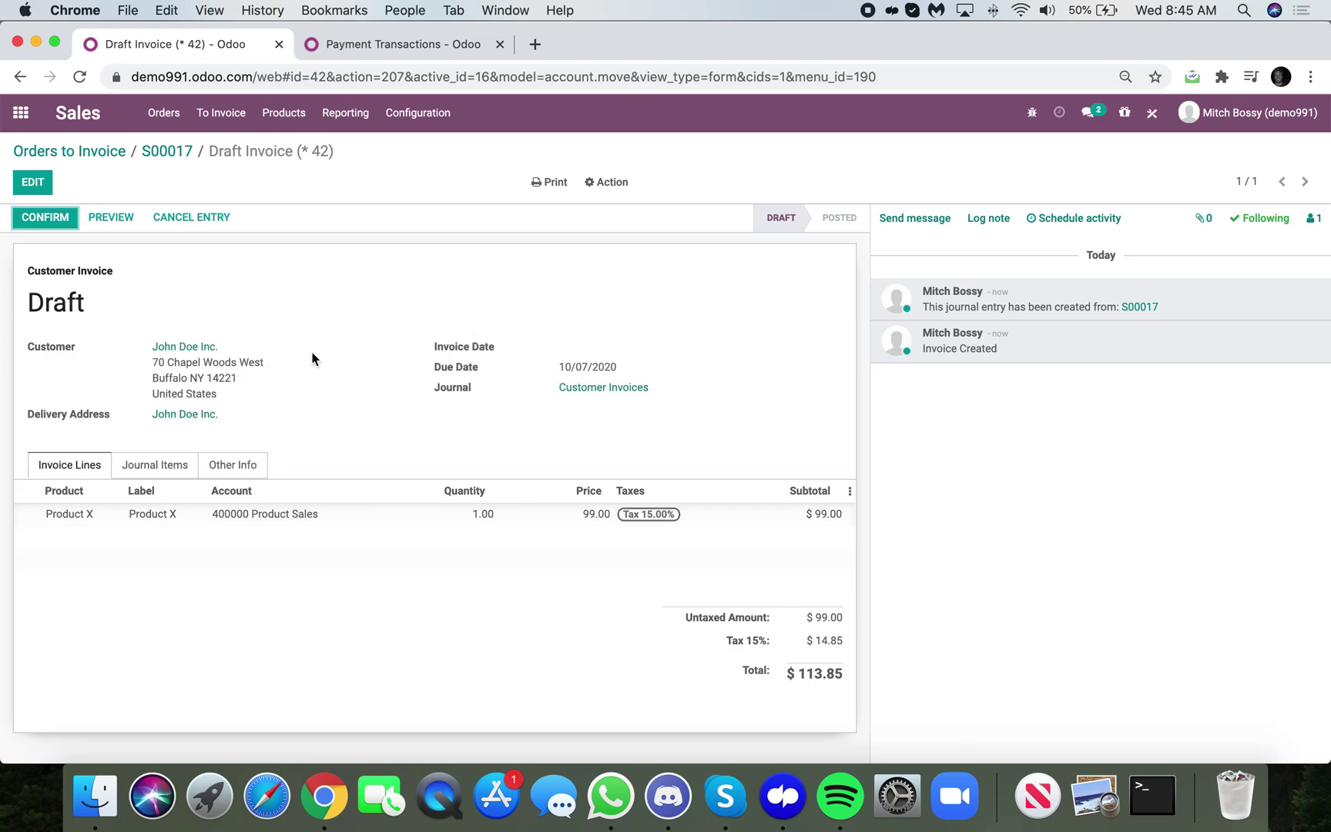
pyautogui.click(173, 466)
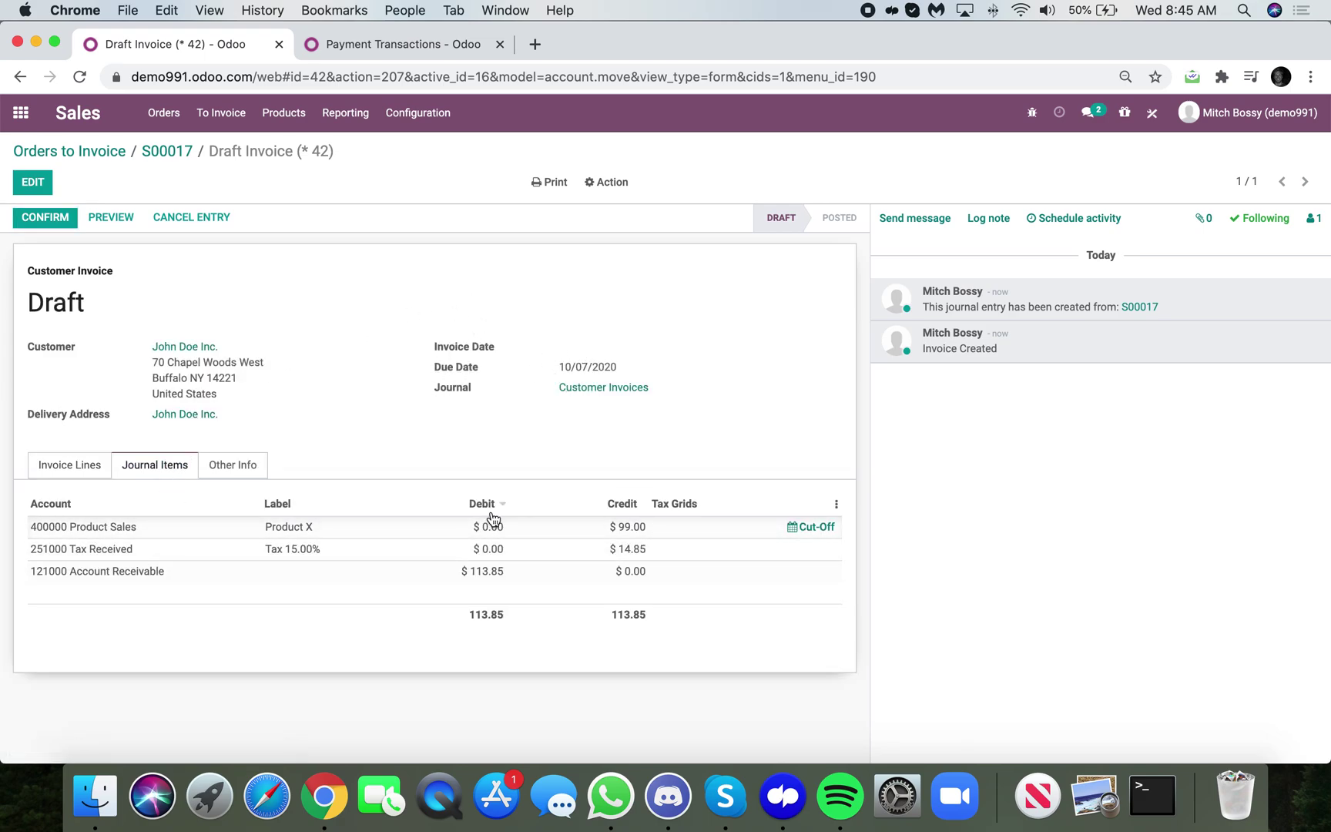
pyautogui.click(102, 465)
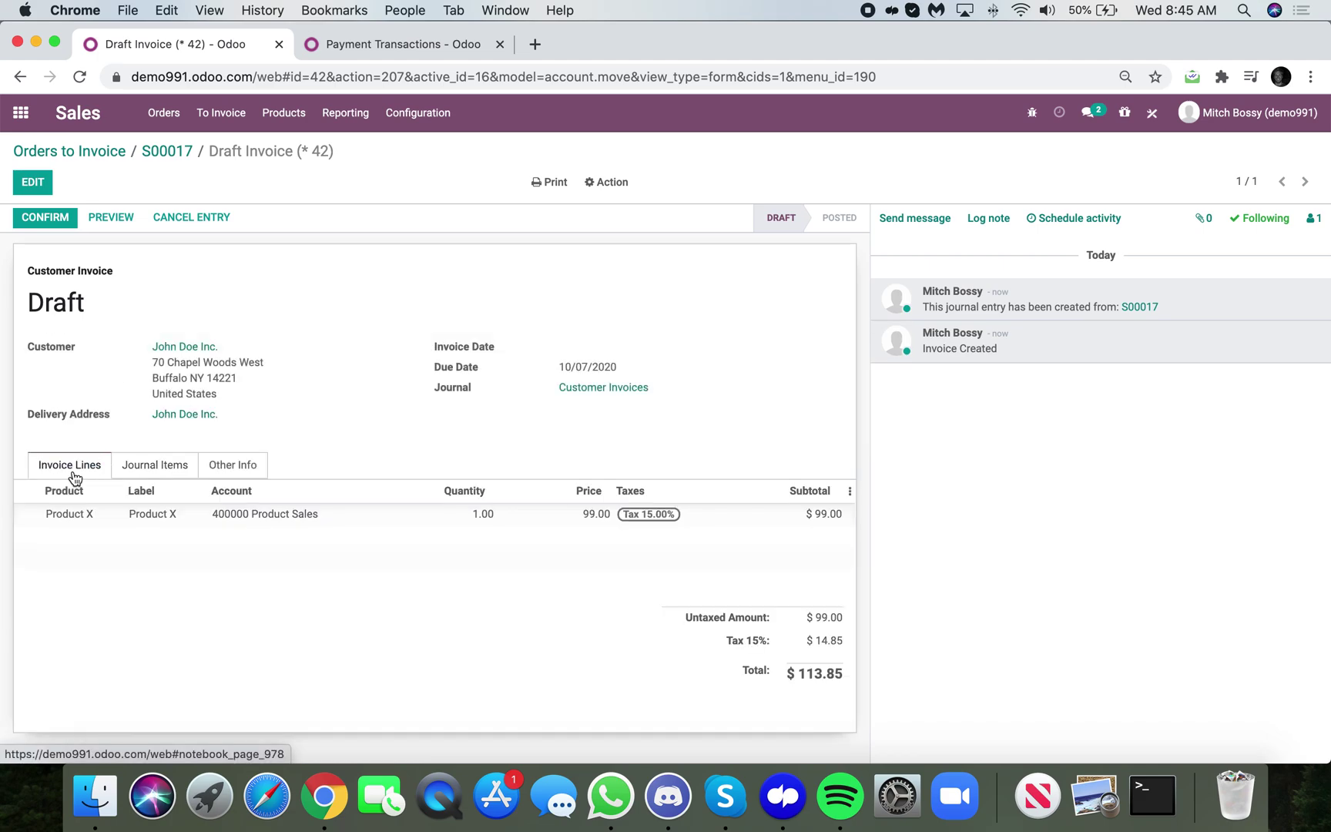
pyautogui.hotkey('alt', 'q')
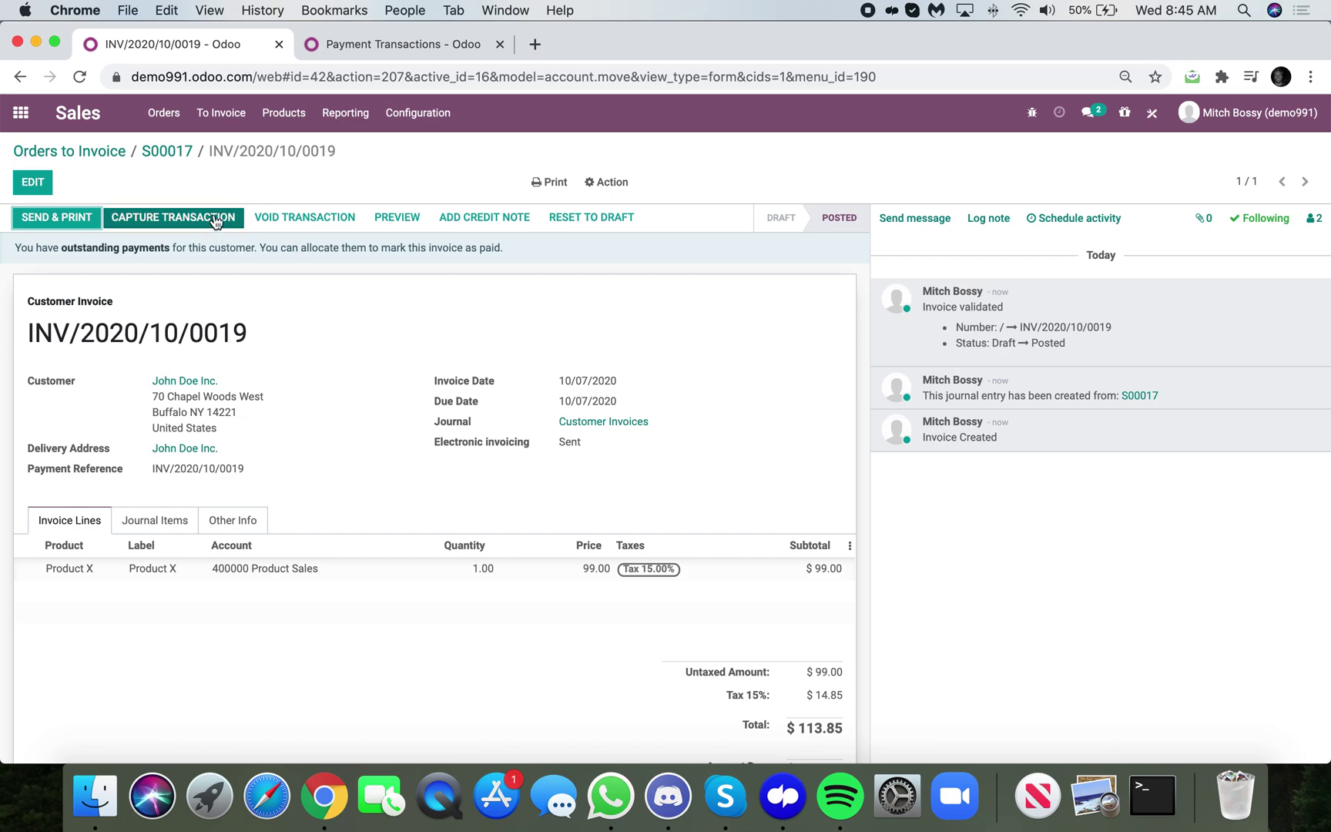
# Confirm in Payment Transactions that S00017-1 shows Done, then return to INV/2020/10/0019.
pyautogui.click(373, 47)
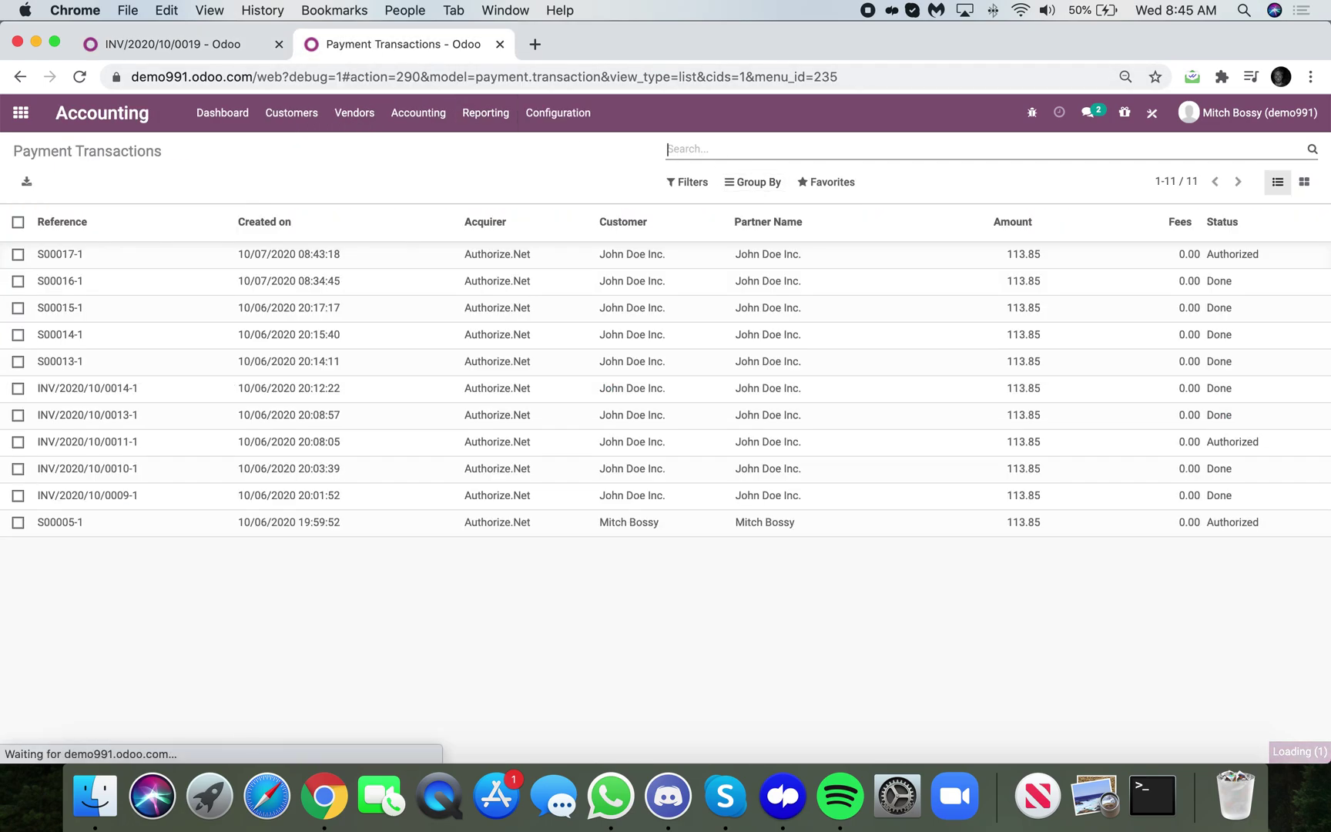
pyautogui.click(264, 45)
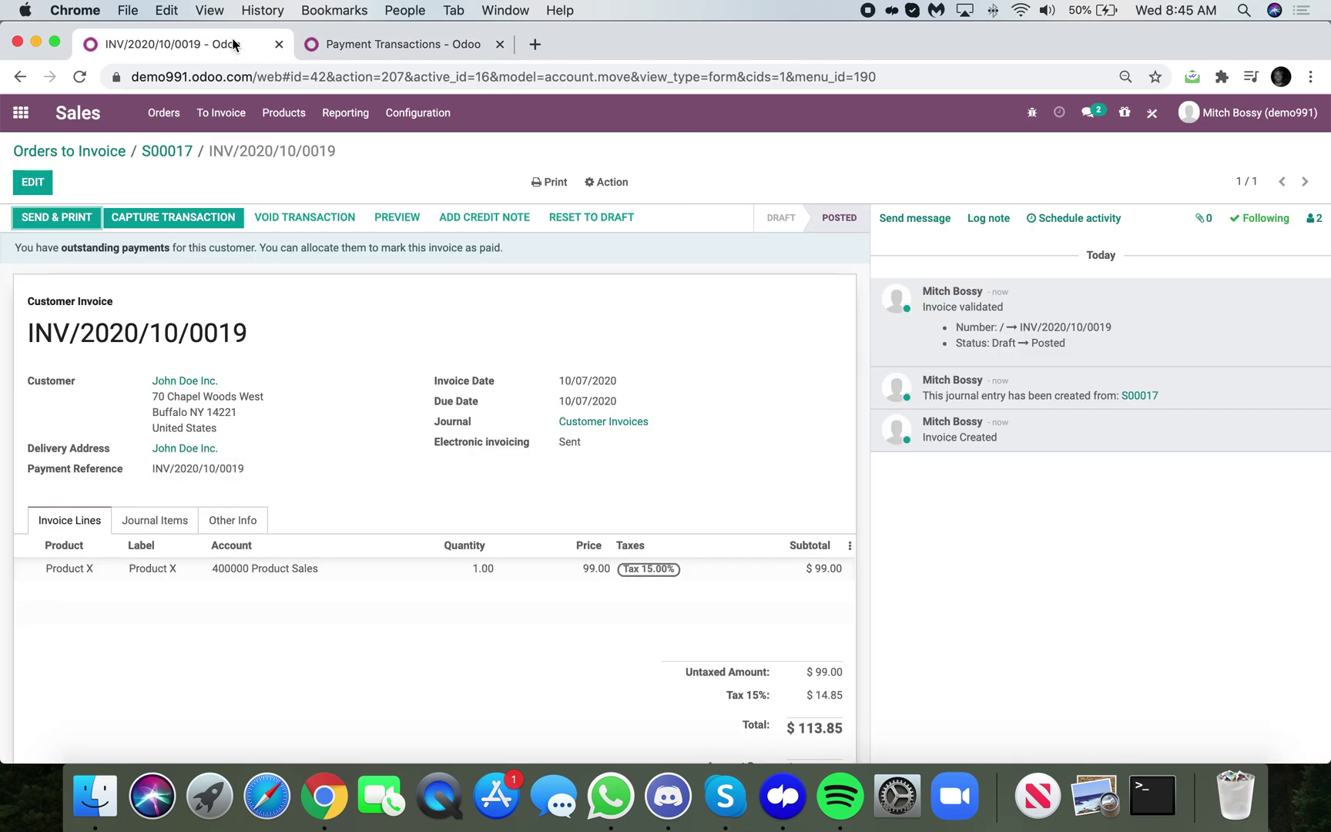
pyautogui.click(389, 45)
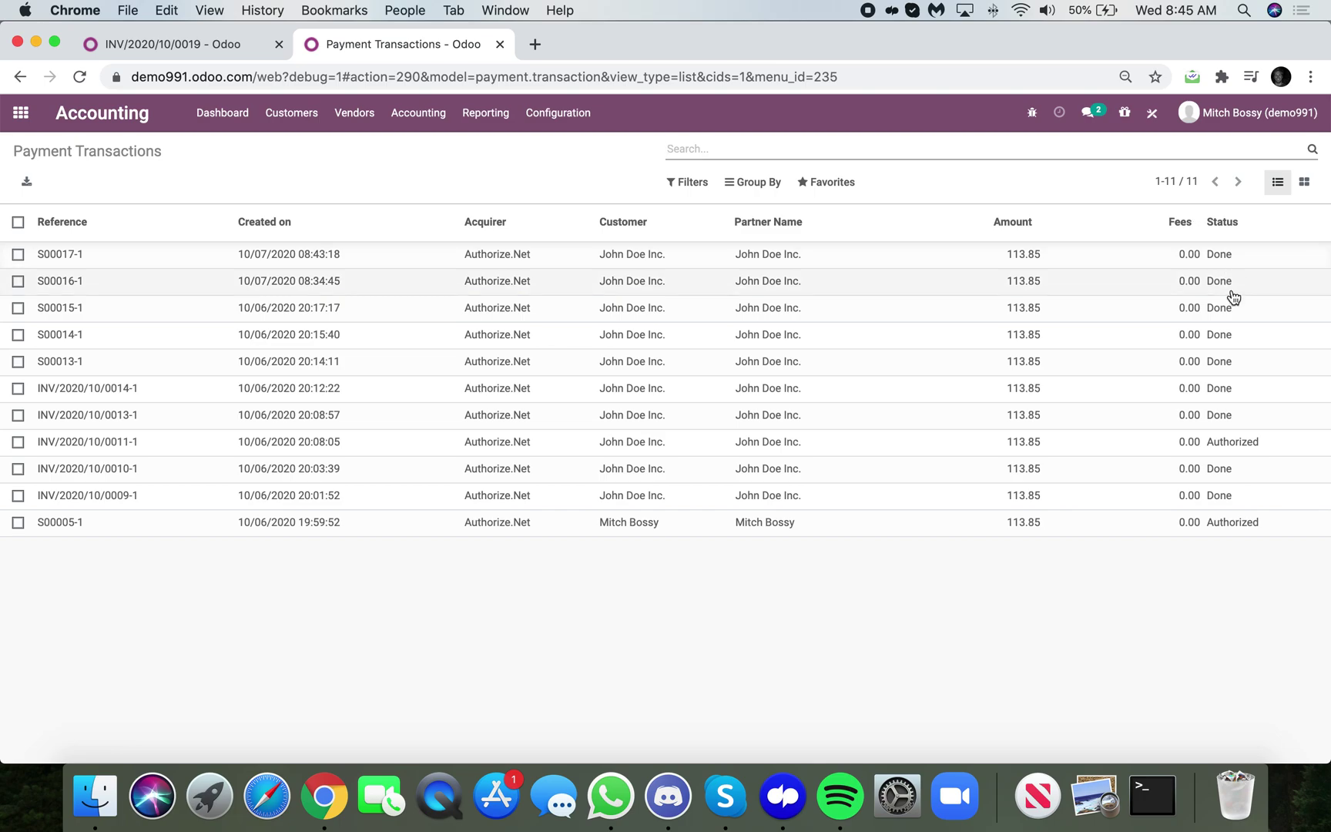
pyautogui.click(244, 42)
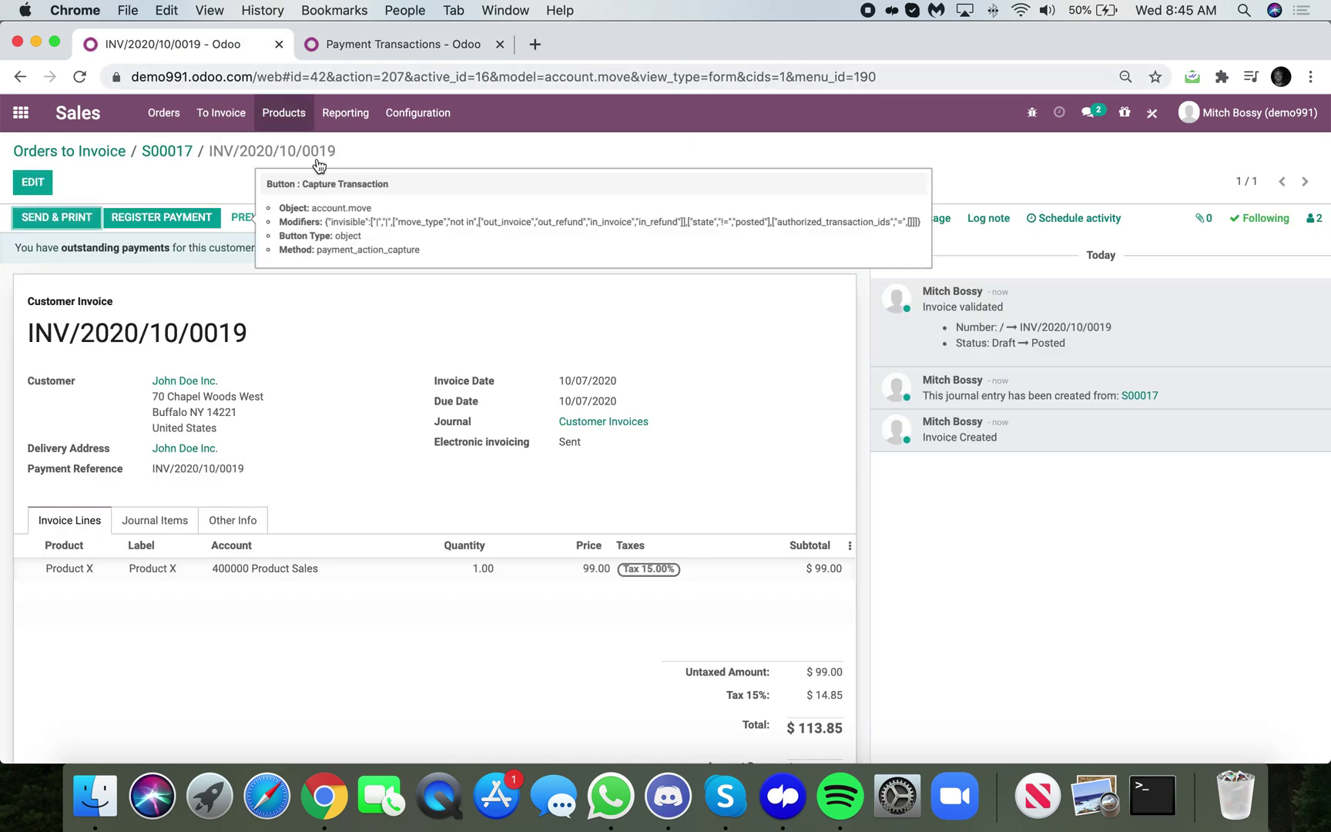
# Register the $113.85 payment on INV/2020/10/0019 through the Authorize.Net journal, then return to the apps home screen.
pyautogui.click(193, 224)
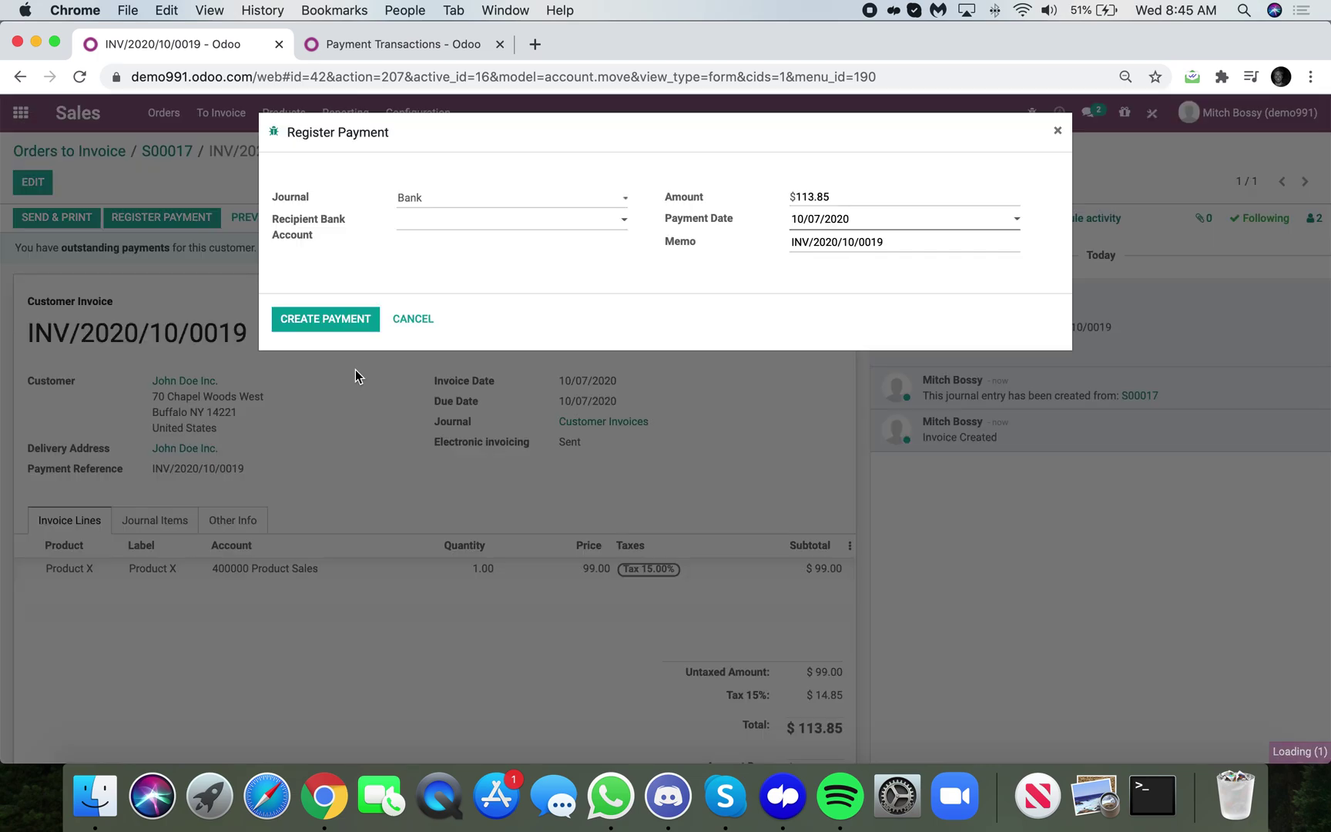
pyautogui.click(434, 198)
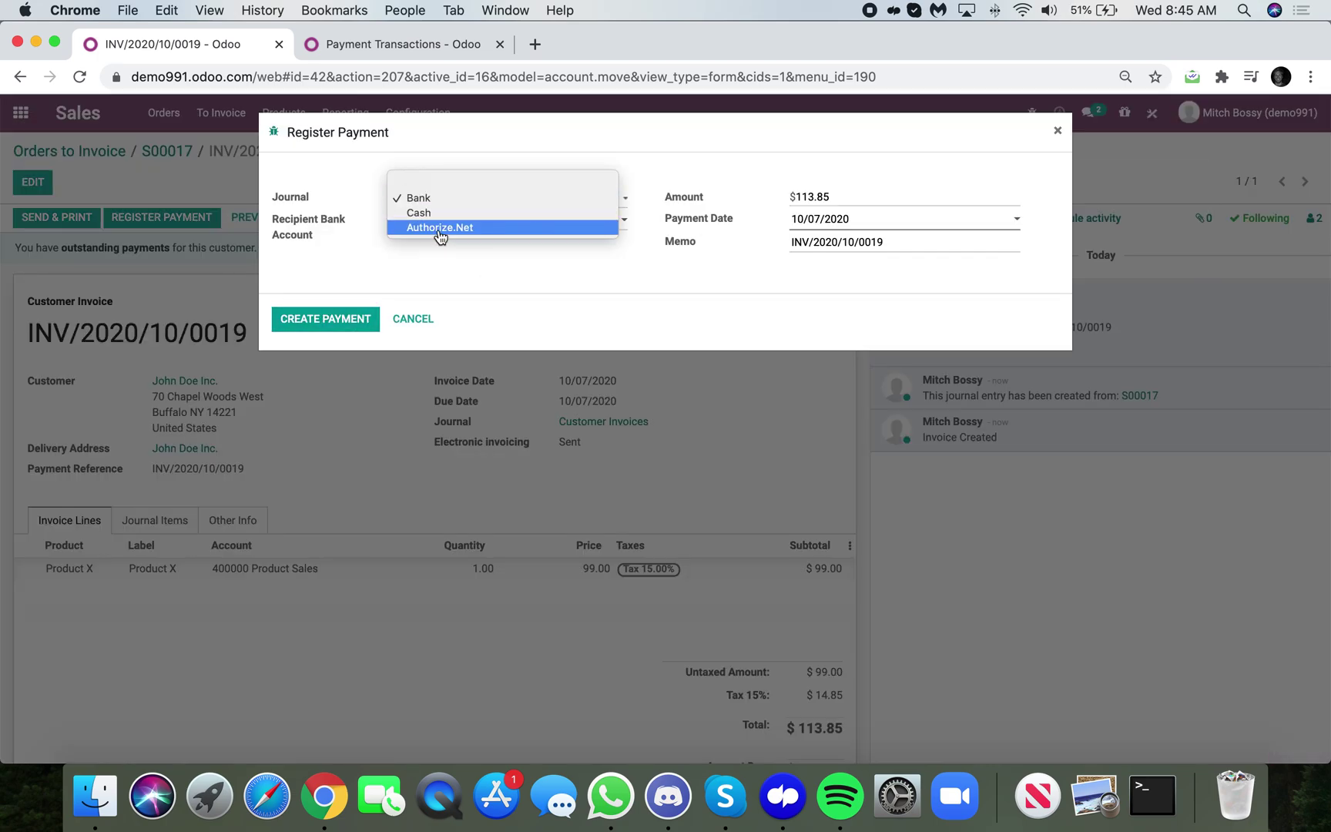
pyautogui.click(439, 228)
pyautogui.click(332, 318)
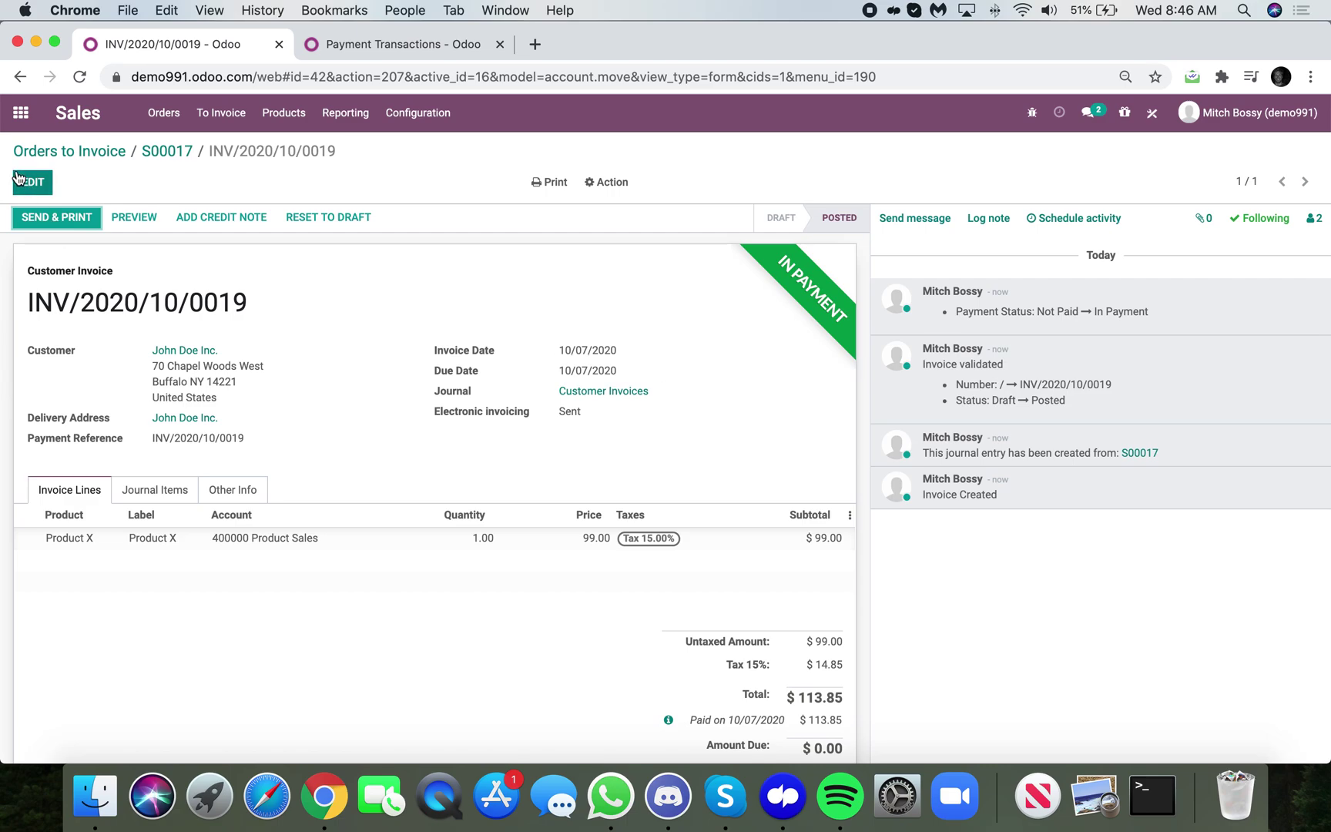
pyautogui.click(21, 112)
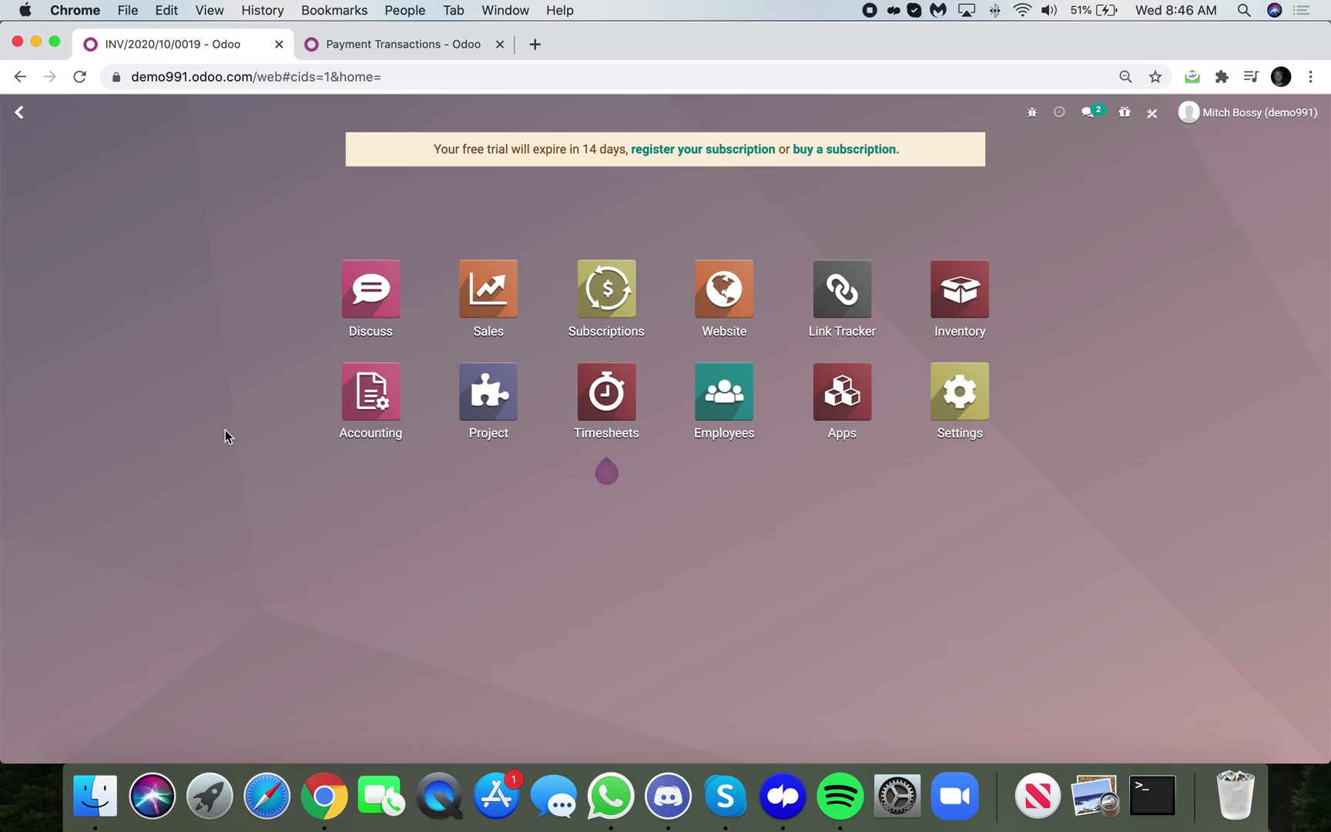